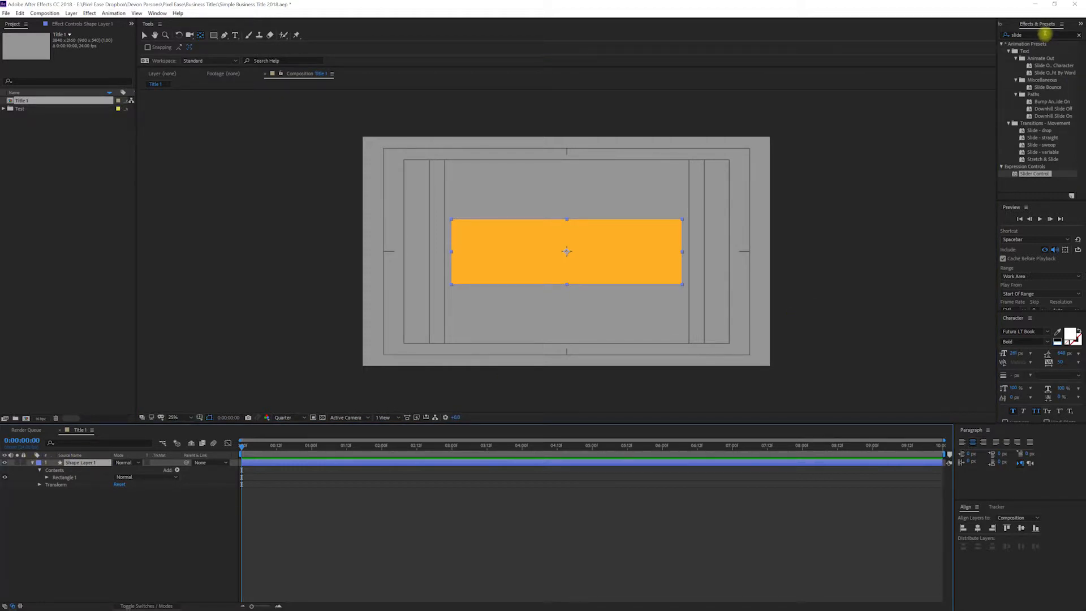
Step: Apply a Slider Control effect to the shape layer and rename the effect Padding
left_click(1040, 34)
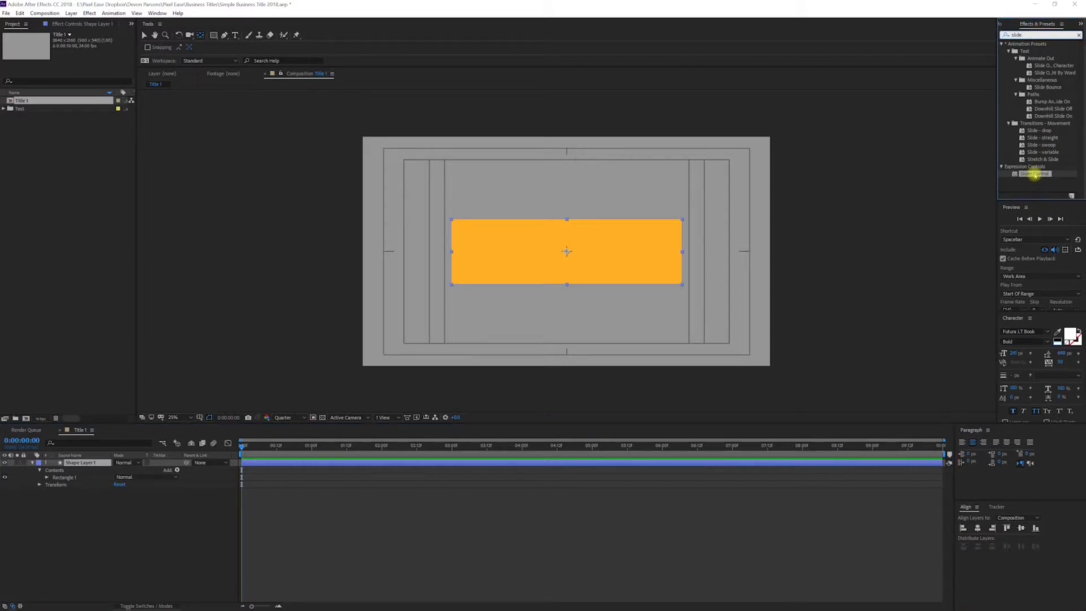
left_click_drag(1034, 175, 91, 465)
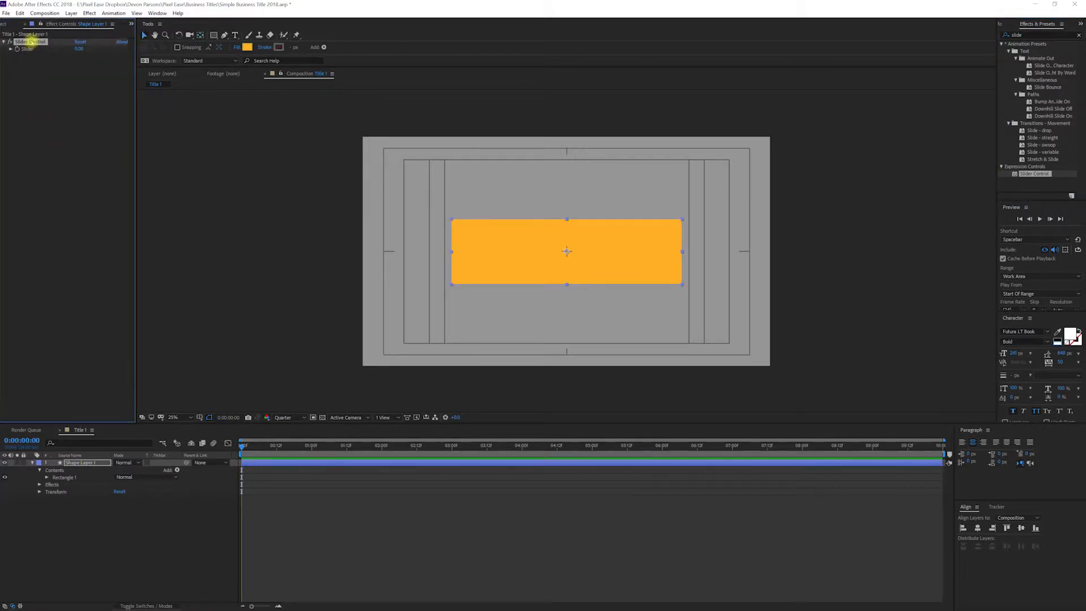
key("Return")
type("P")
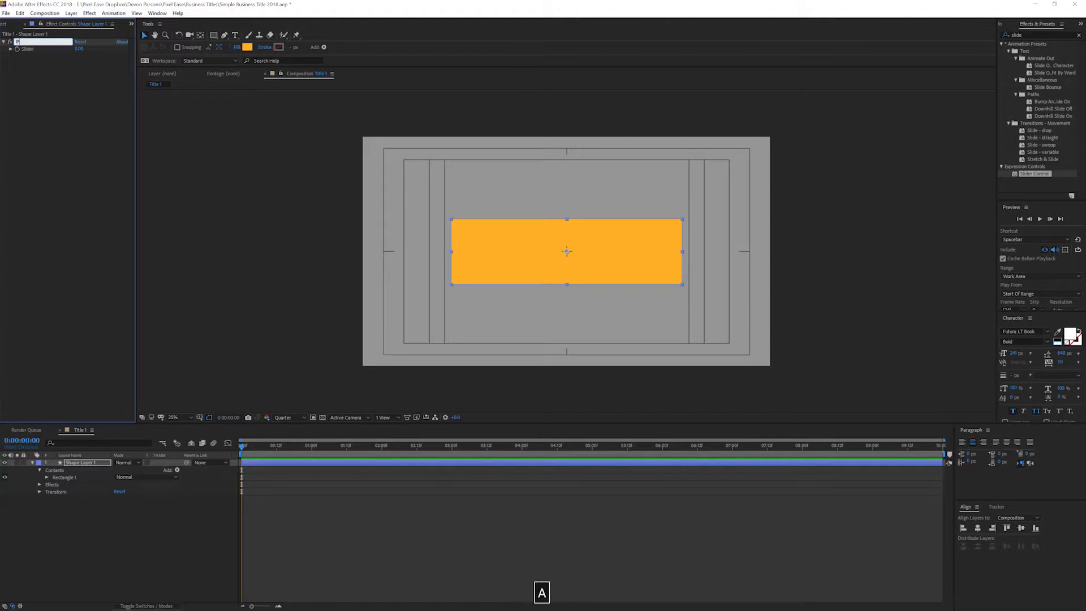
type("adding")
key("Return")
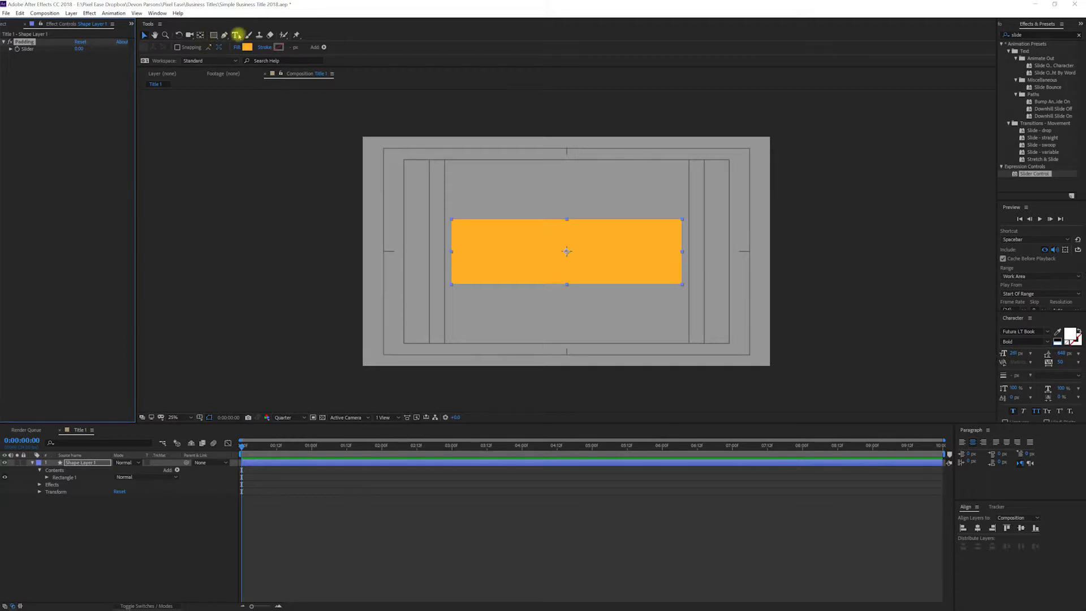
Step: Create a text box reading MR MAN over the rectangle and center it horizontally and vertically in the composition
left_click(237, 34)
left_click_drag(467, 229, 714, 306)
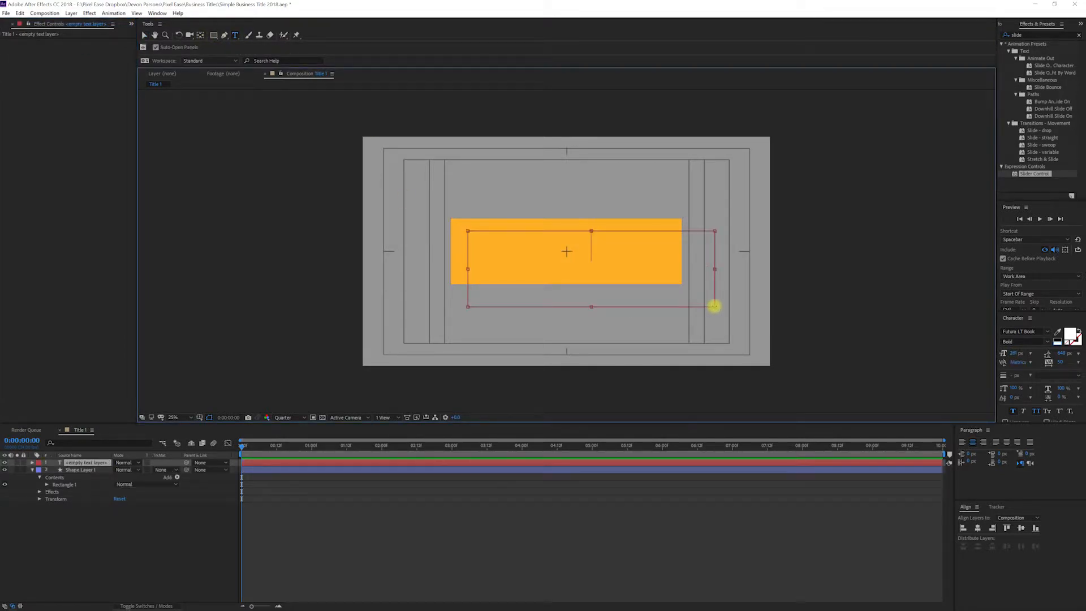
type("MR")
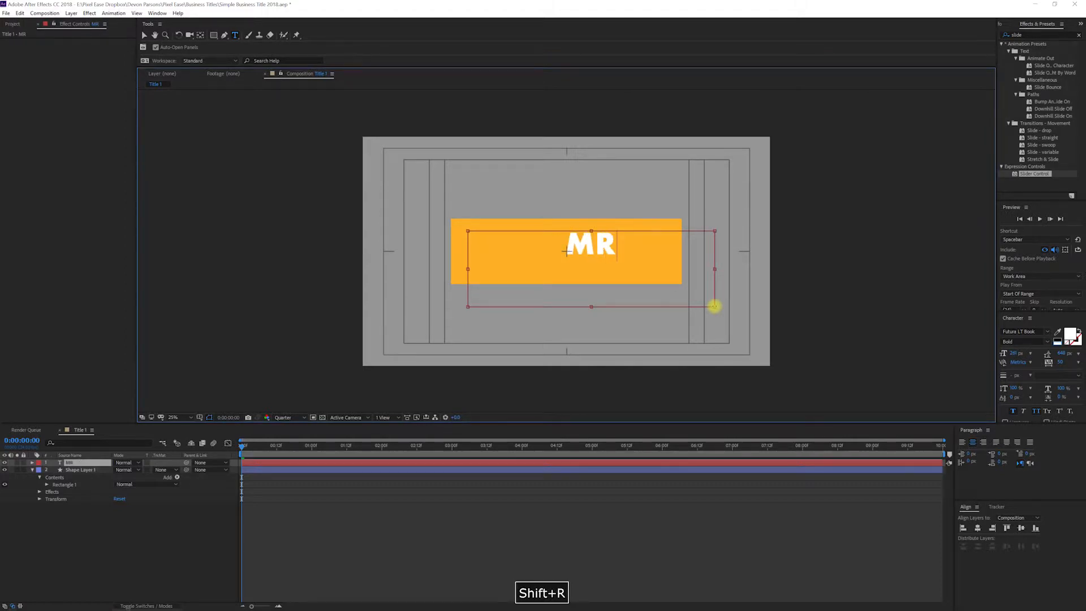
type(" MAN")
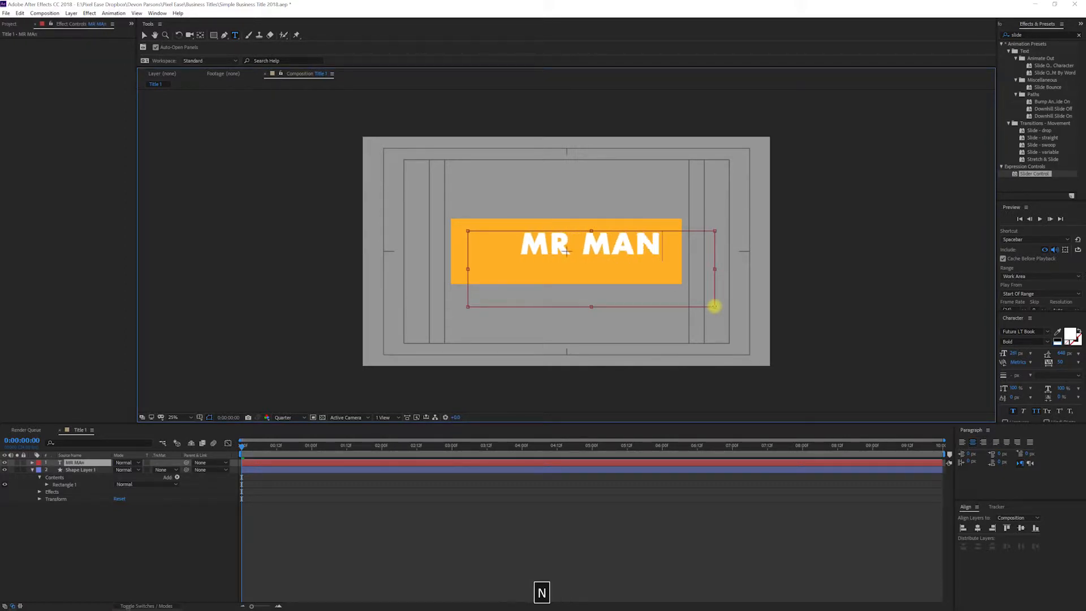
left_click(978, 528)
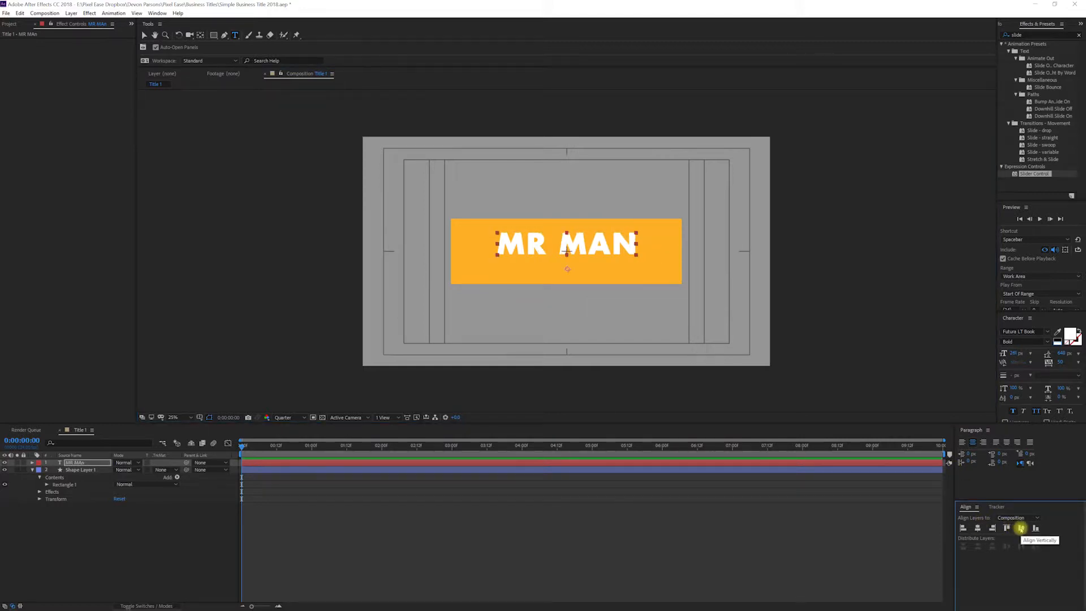
left_click(1021, 528)
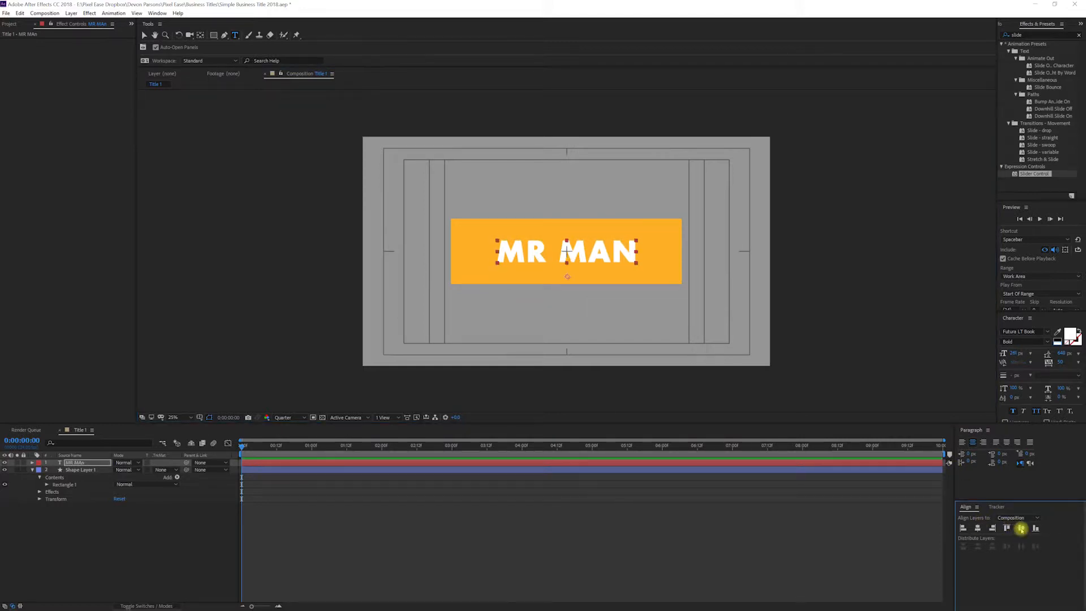
Step: Rename the text layer Rectangle
left_click(76, 465)
key("Return")
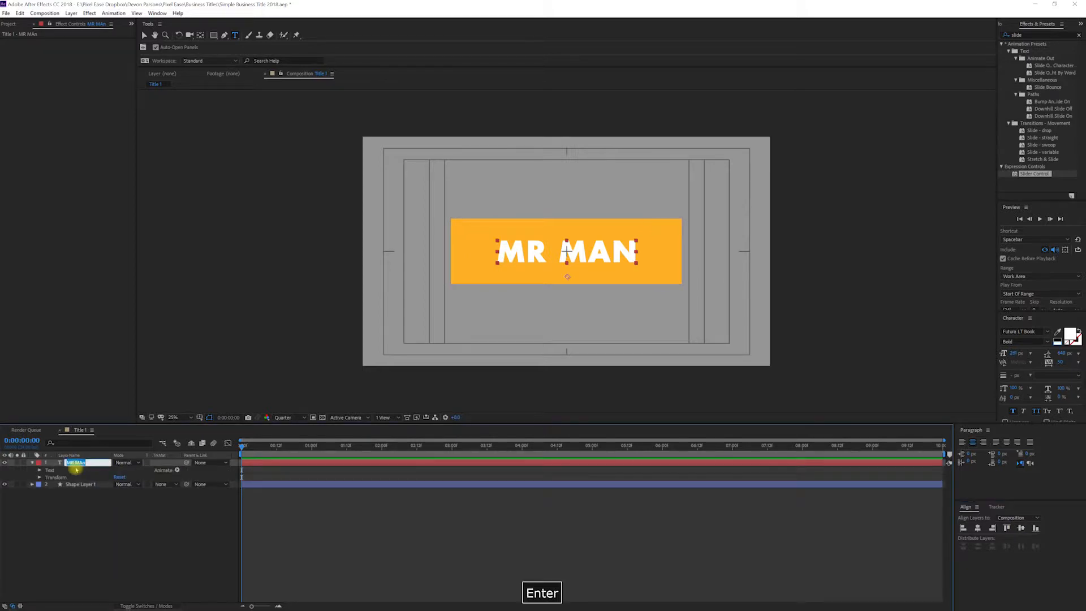
type("Re")
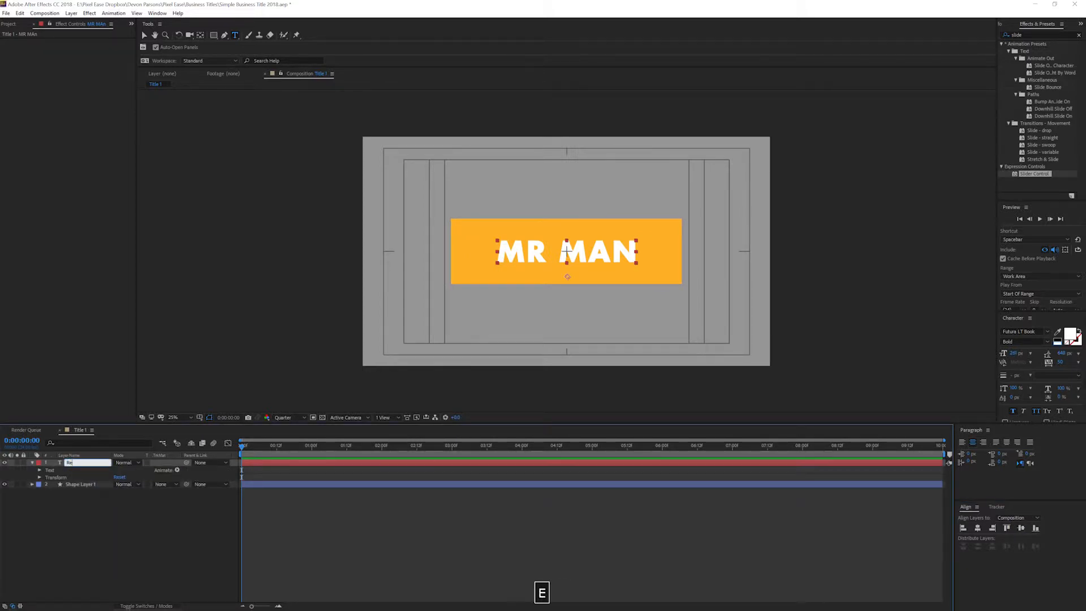
type("ctangle")
key("Return")
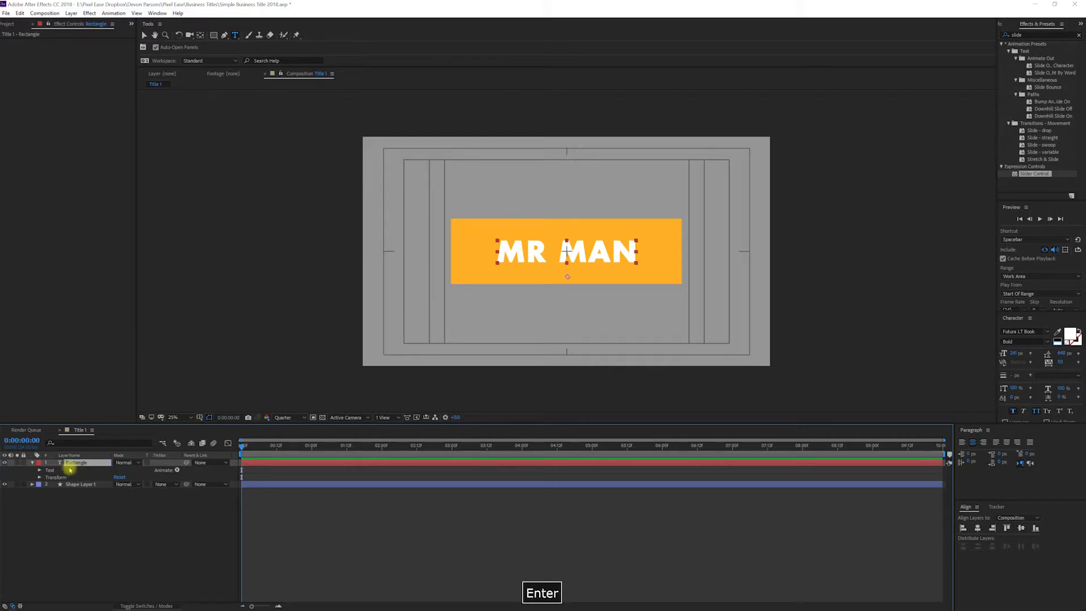
Step: Add an expression to the rectangle path's Size that sizes it to the Rectangle text layer plus the Padding slider value
left_click(32, 485)
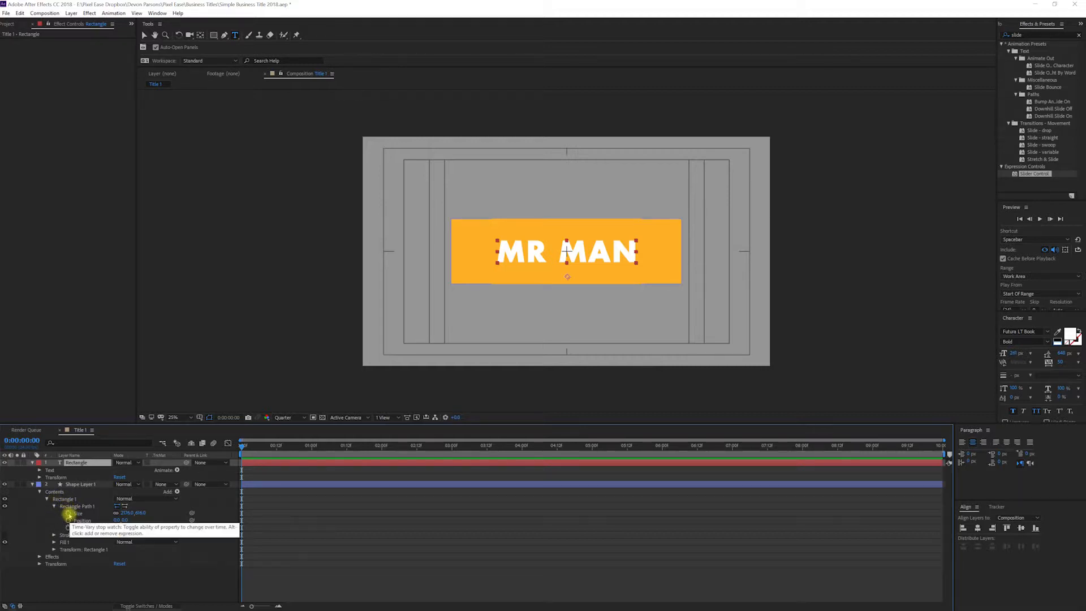
left_click(68, 513, "alt")
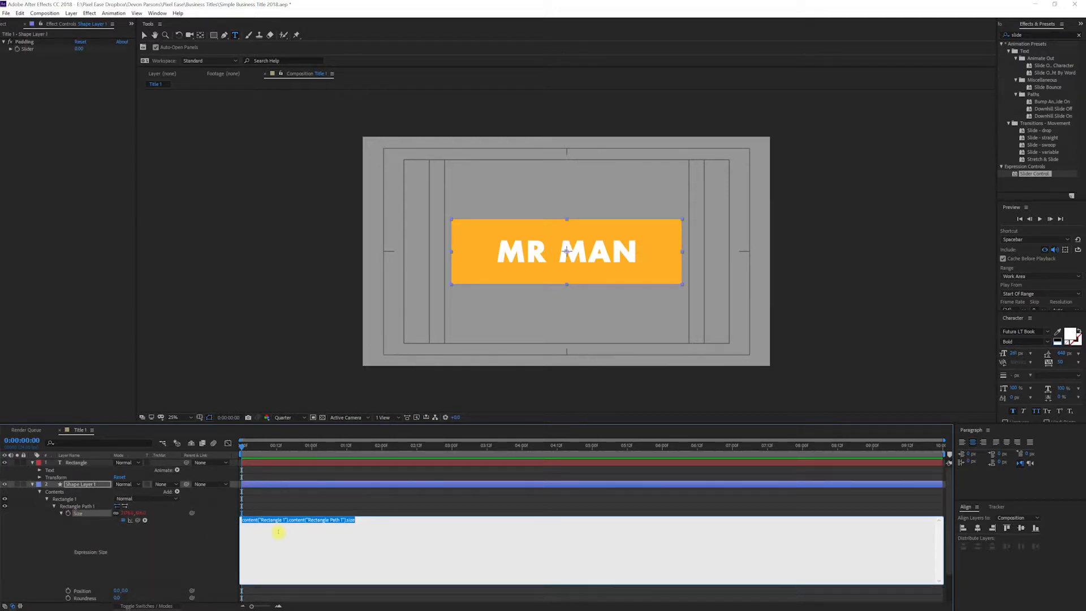
type("title = thisComp.layer(\"Rectangle\").sourceRectAtTime();padding = effect(\"Padding\")(\"Slider\");[title.width + padding, title.height + padding]")
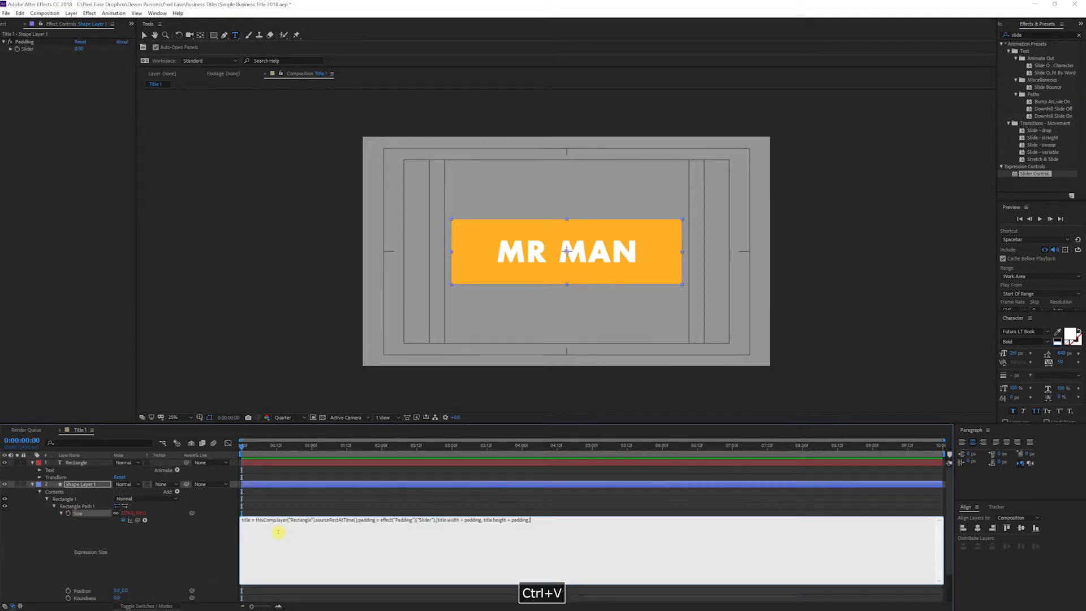
left_click(348, 486)
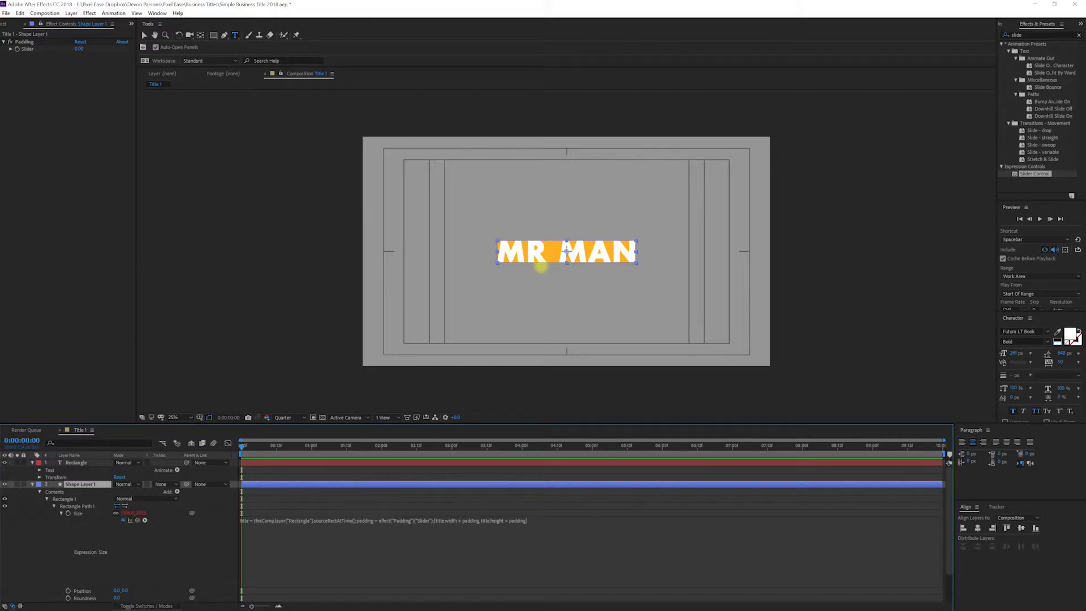
Step: Set the Padding slider to 160
left_click(24, 42)
left_click(78, 49)
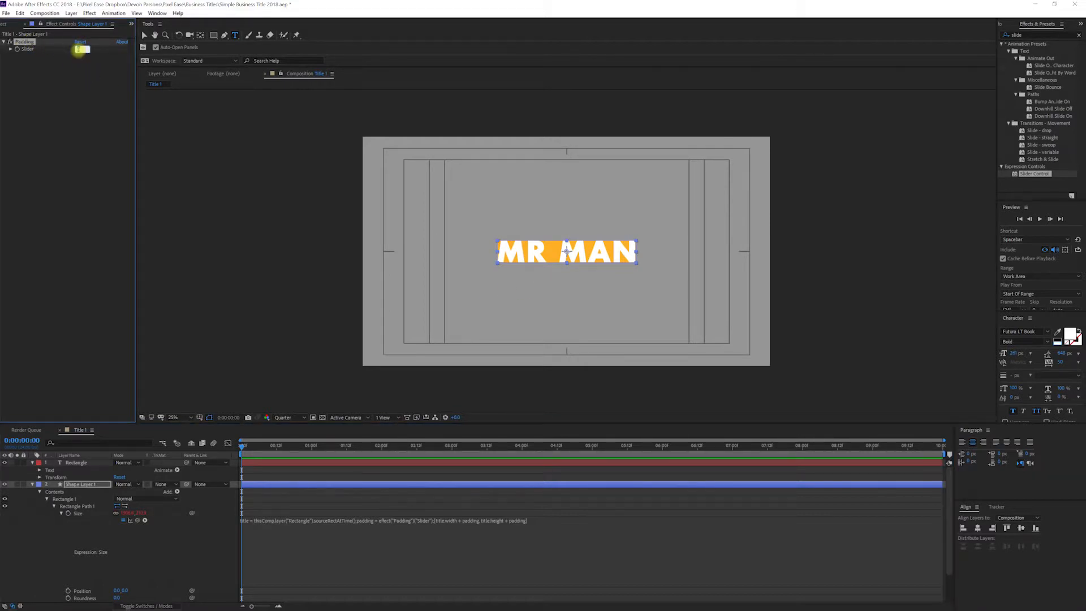
type("160")
key("Return")
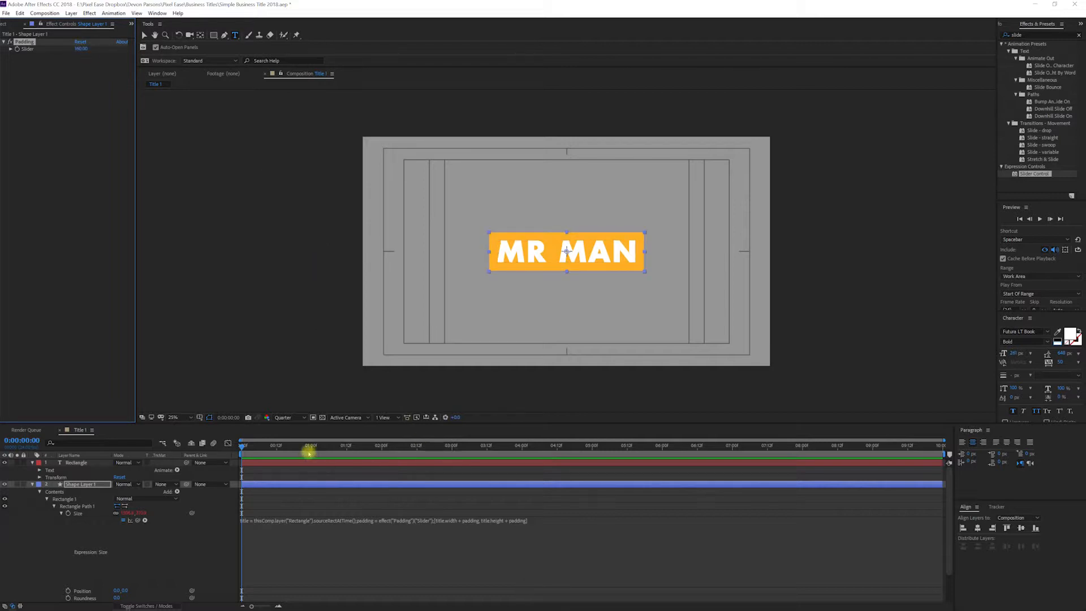
Step: Append JOE to the title text to test the box resizing, then delete it again
left_click(73, 485)
left_click_drag(328, 447, 396, 450)
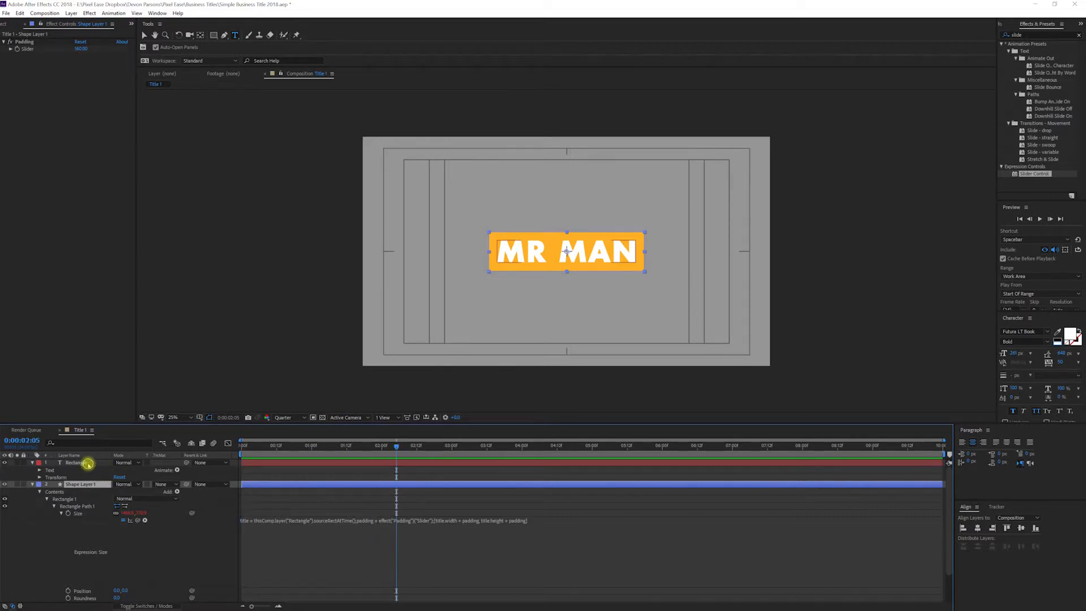
left_click(88, 464)
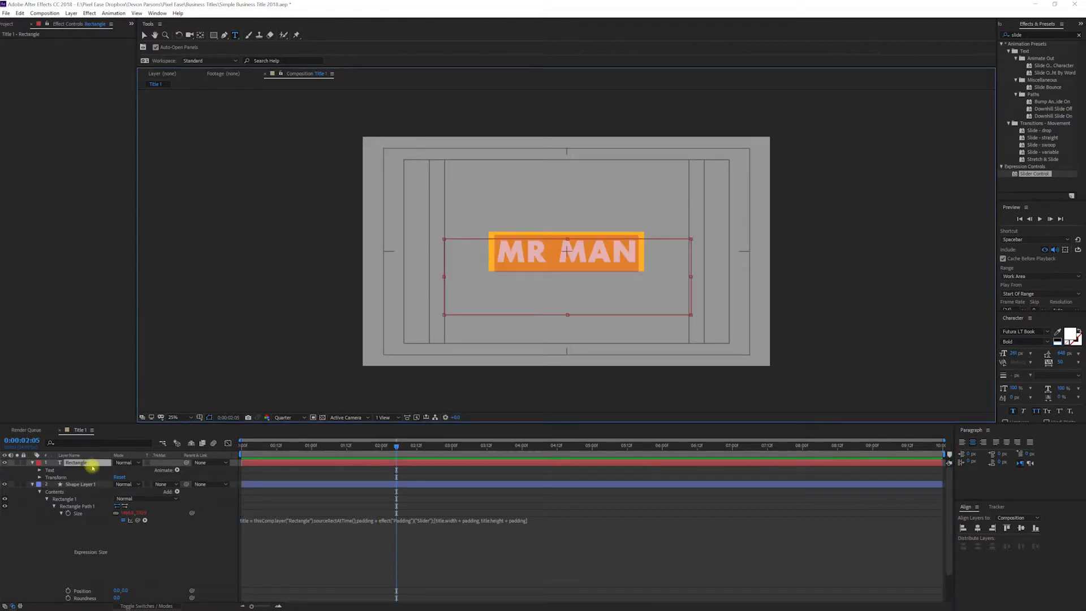
key("Right")
type("JOE")
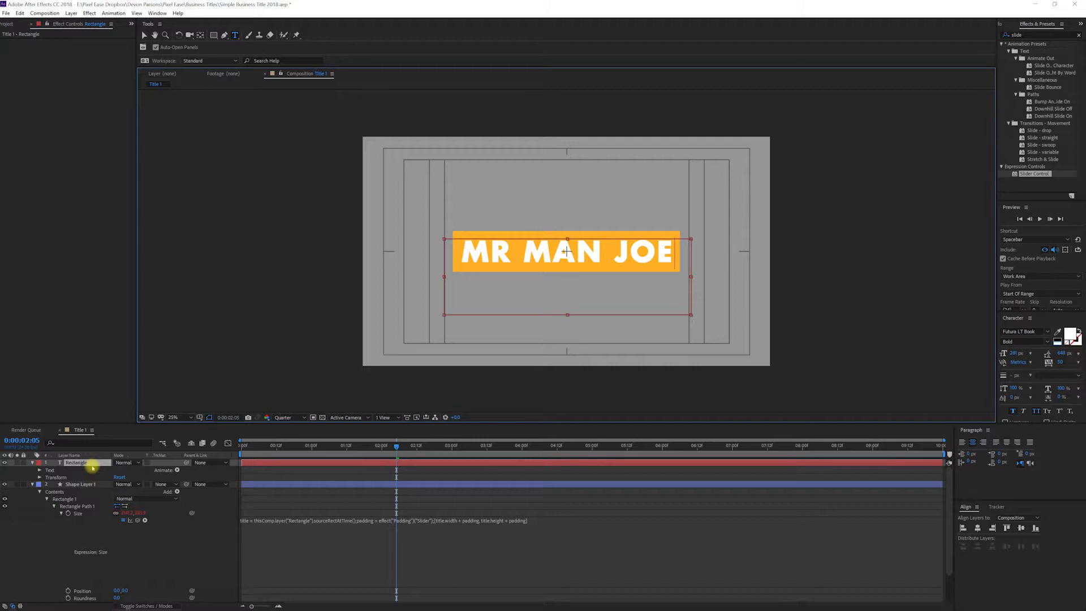
key("BackSpace")
key("BackSpace")
key("BackSpace")
key("BackSpace")
key("BackSpace")
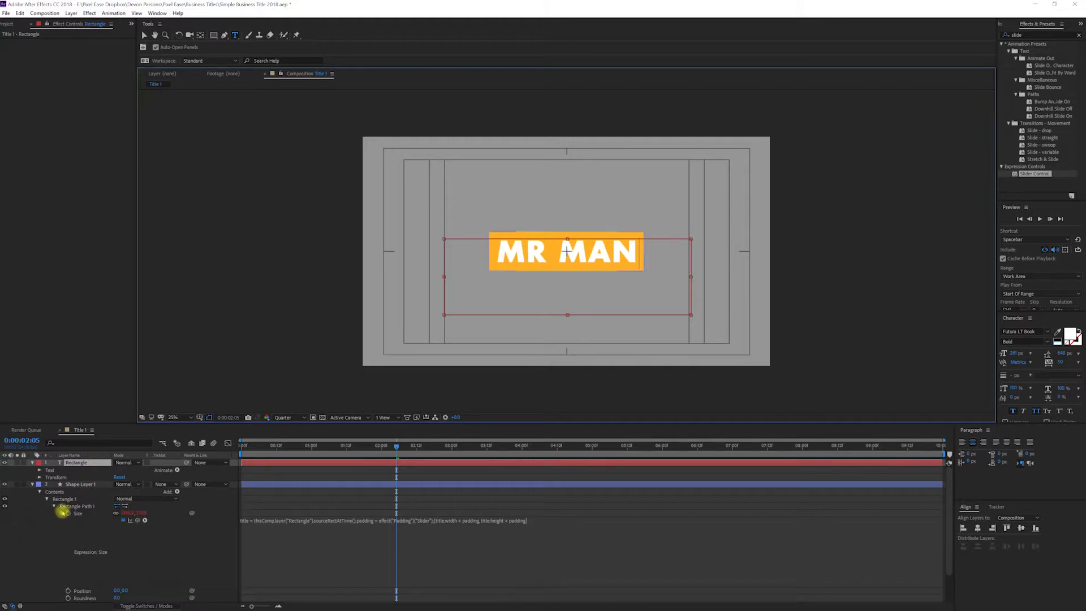
Step: Keyframe the shape layer's Scale at 1 second, then set Scale to 0 at frame 4
left_click(85, 484)
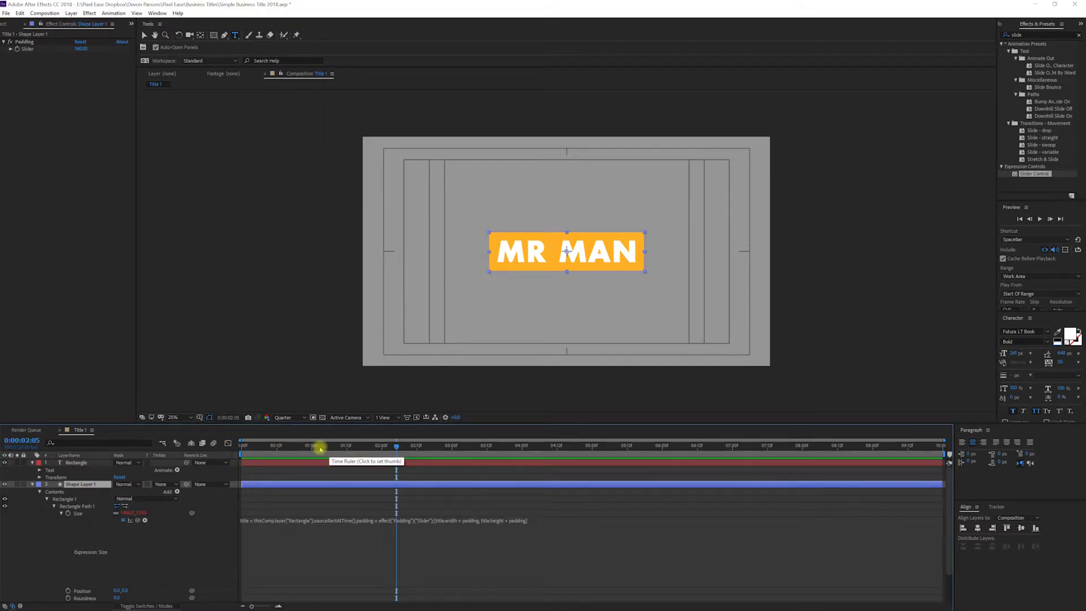
left_click(312, 447)
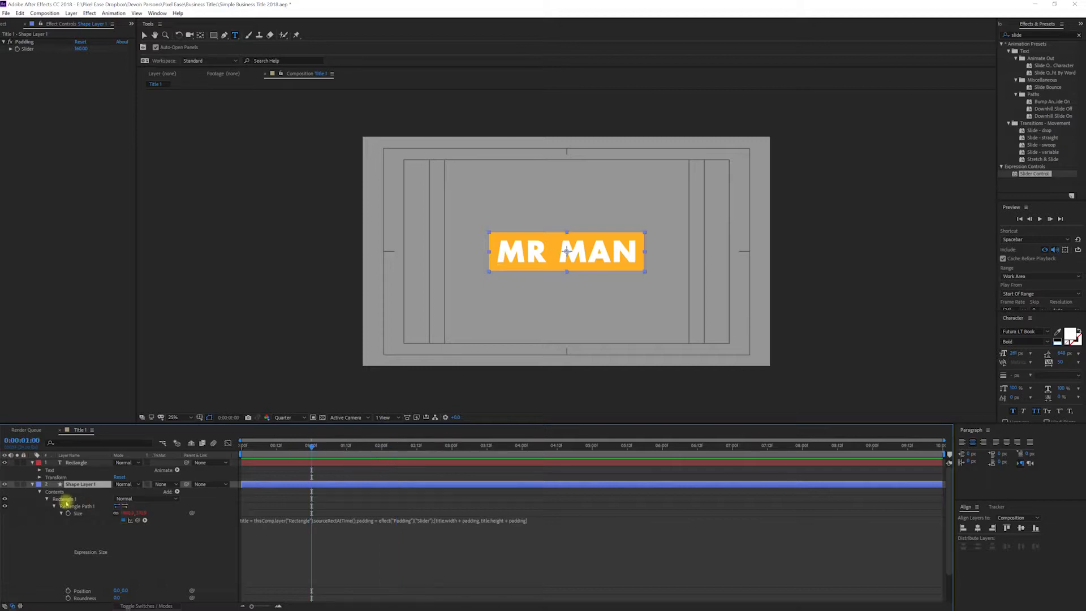
key("s")
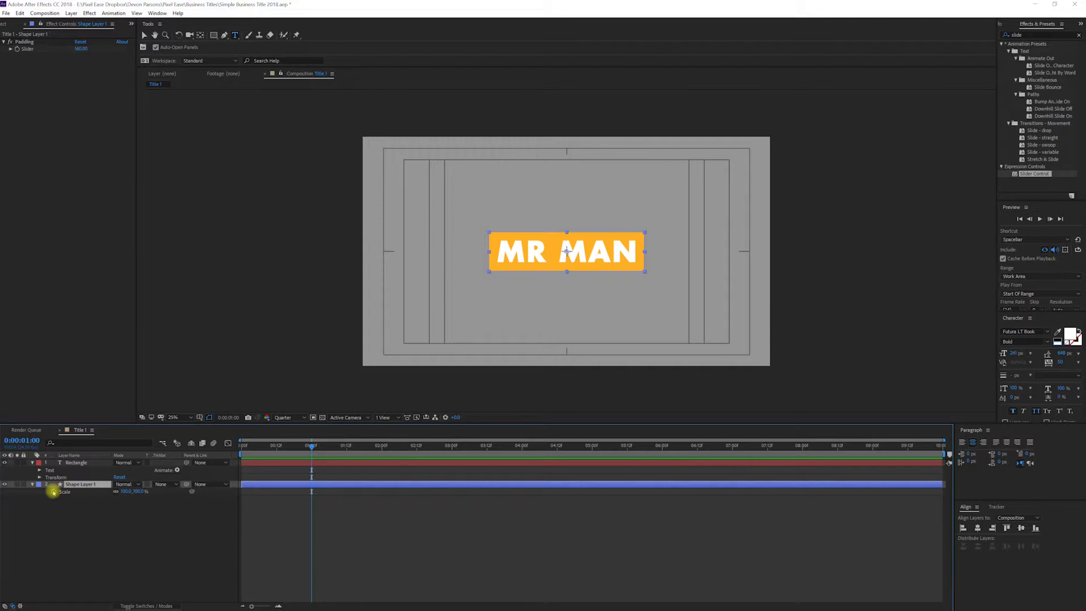
left_click(53, 492)
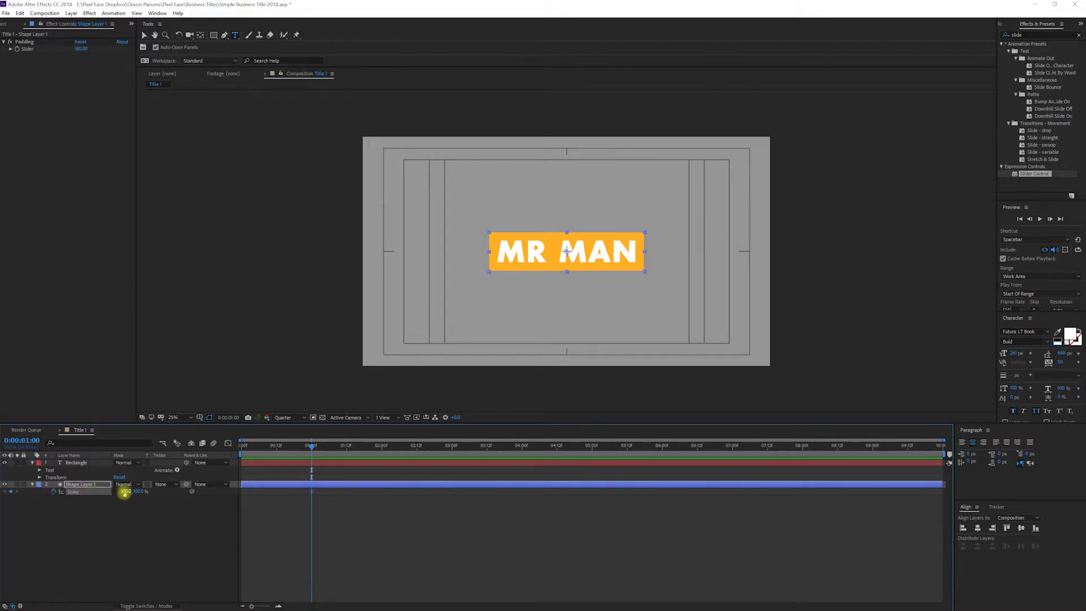
key("ctrl+shift+Left")
key("ctrl+shift+Left")
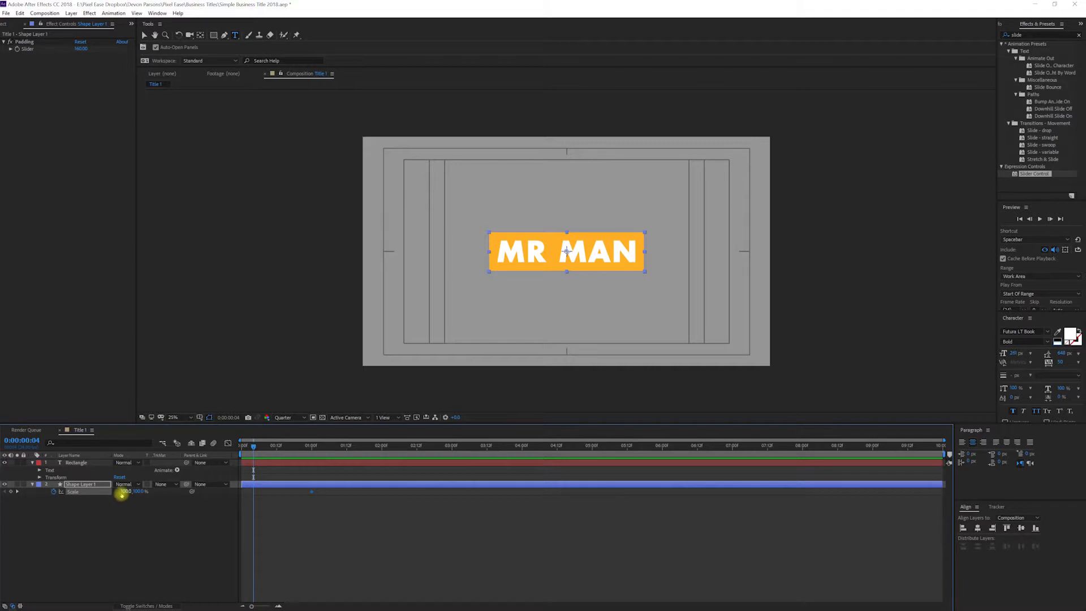
left_click(122, 492)
type("0")
key("Return")
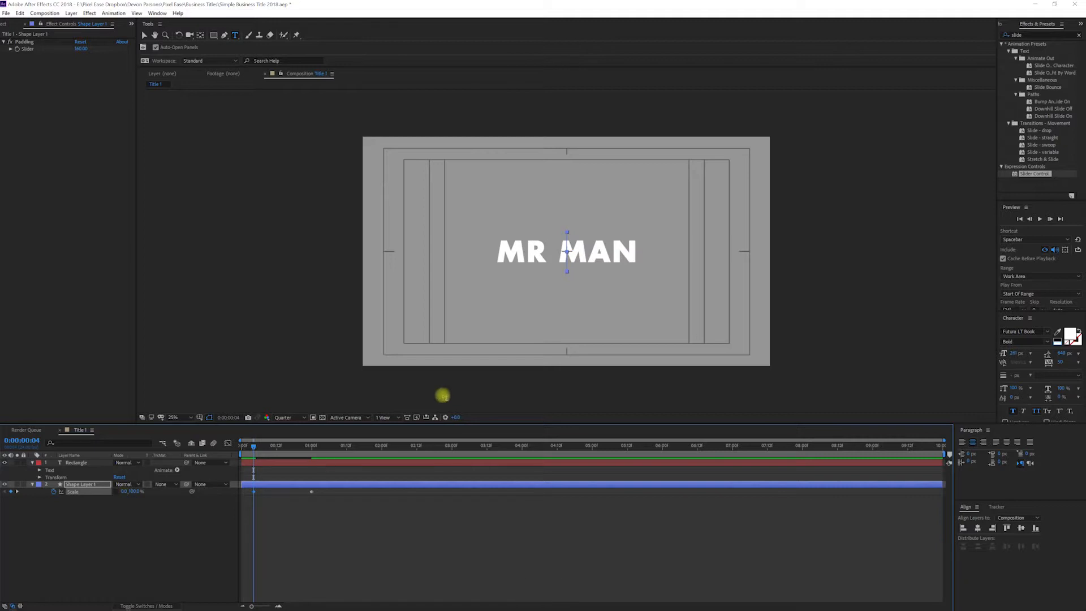
Step: Preview the scale animation and apply Easy Ease to both Scale keyframes
left_click_drag(347, 445, 374, 446)
key("space")
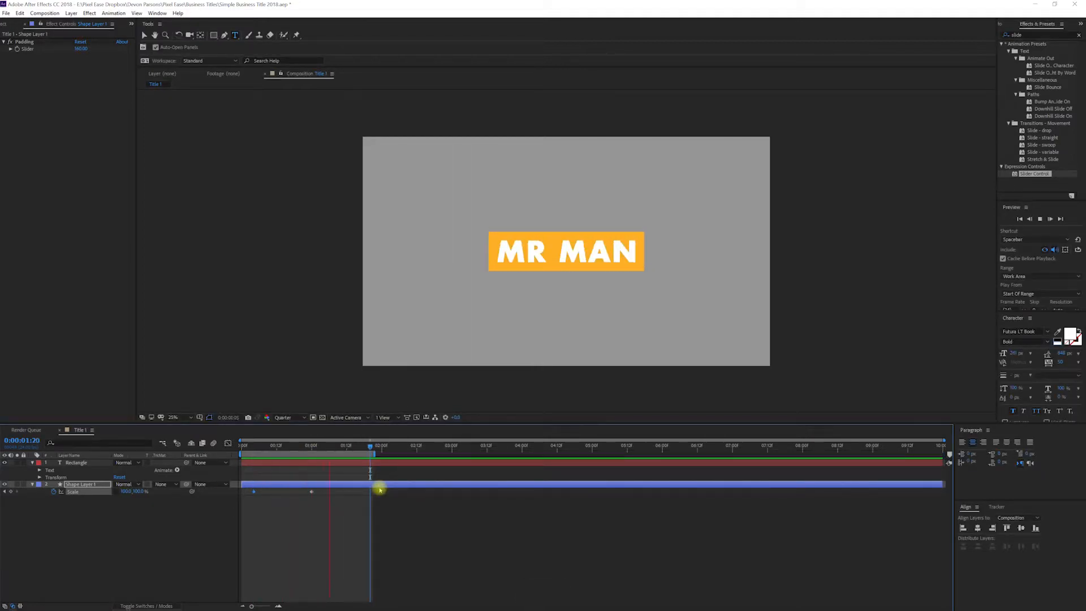
key("space")
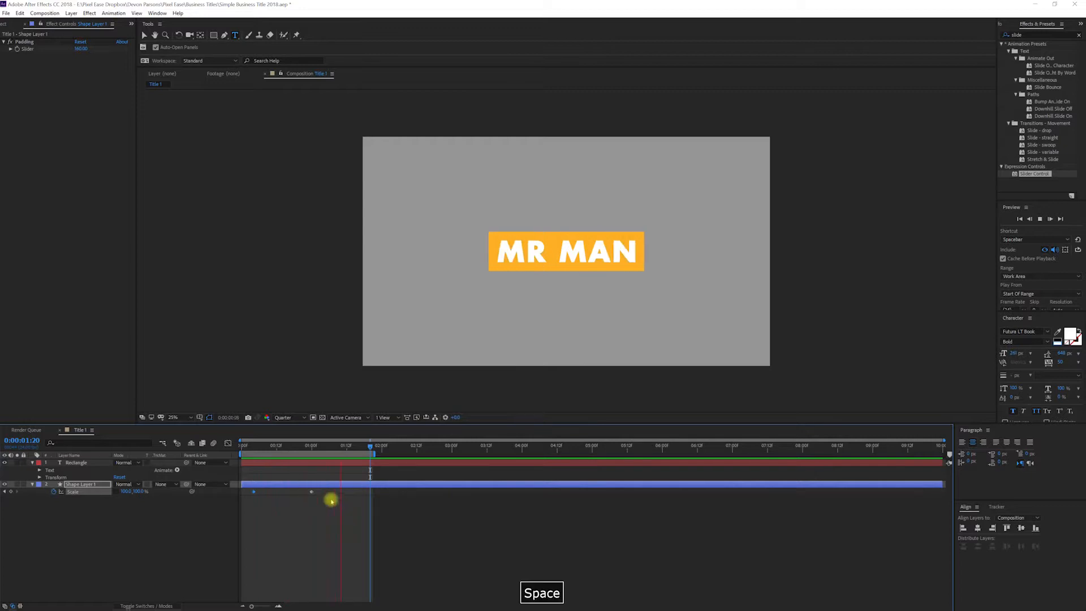
left_click_drag(327, 490, 249, 499)
key("F9")
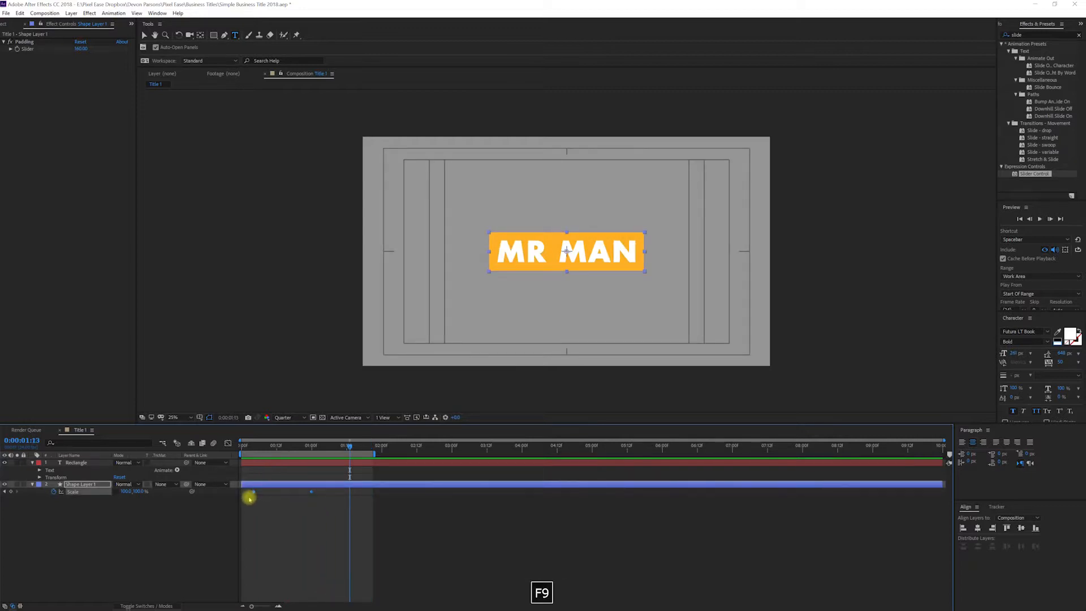
Step: Preview the scale animation, then steepen the Scale ease in the Graph Editor by dragging the keyframe influence handle, and preview again
key("space")
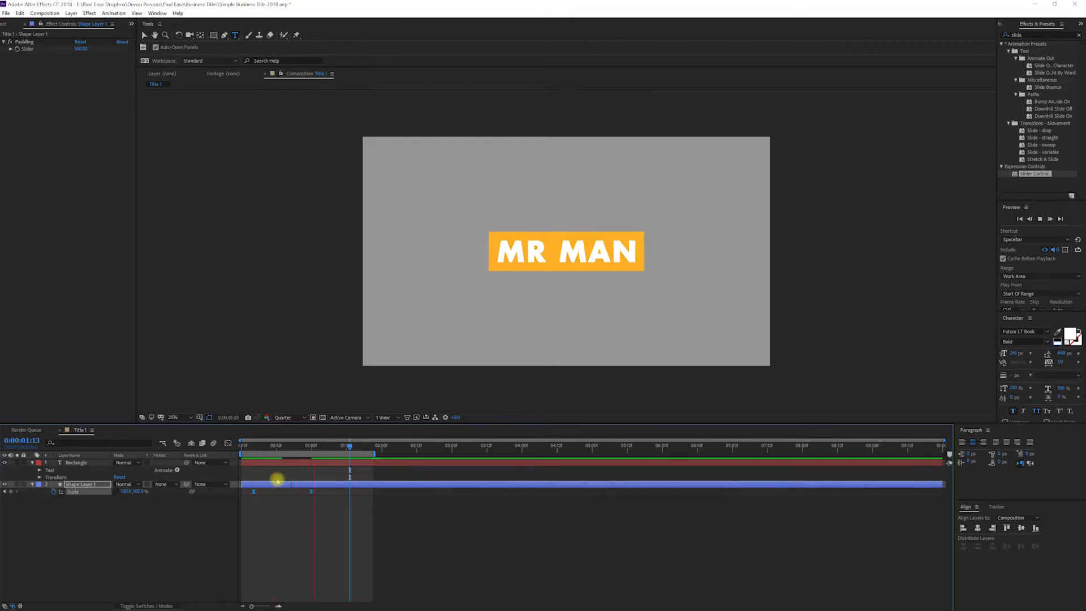
key("space")
left_click_drag(325, 492, 297, 495)
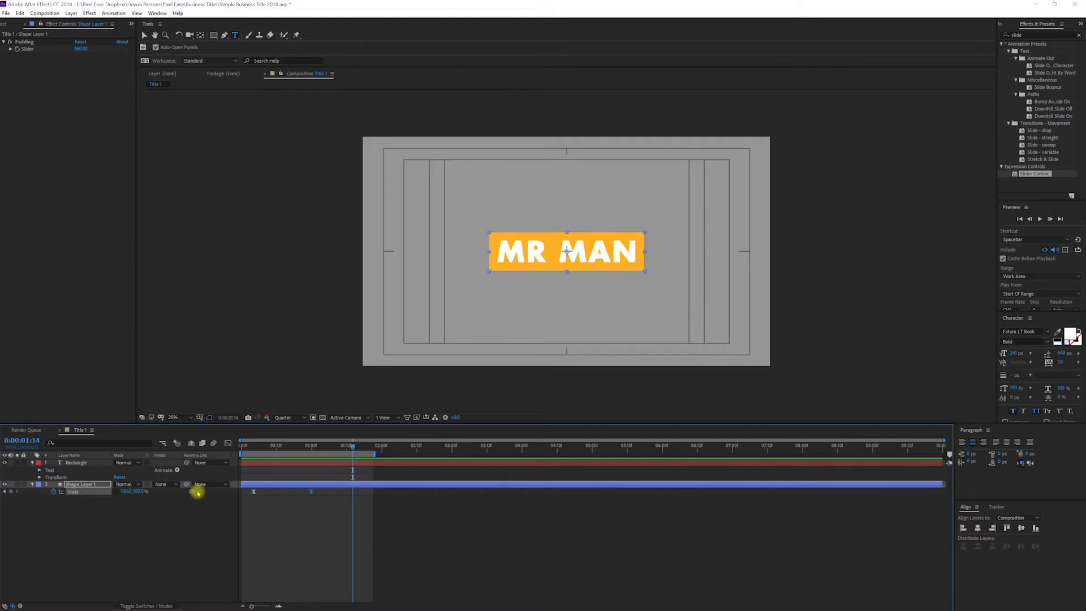
left_click(228, 445)
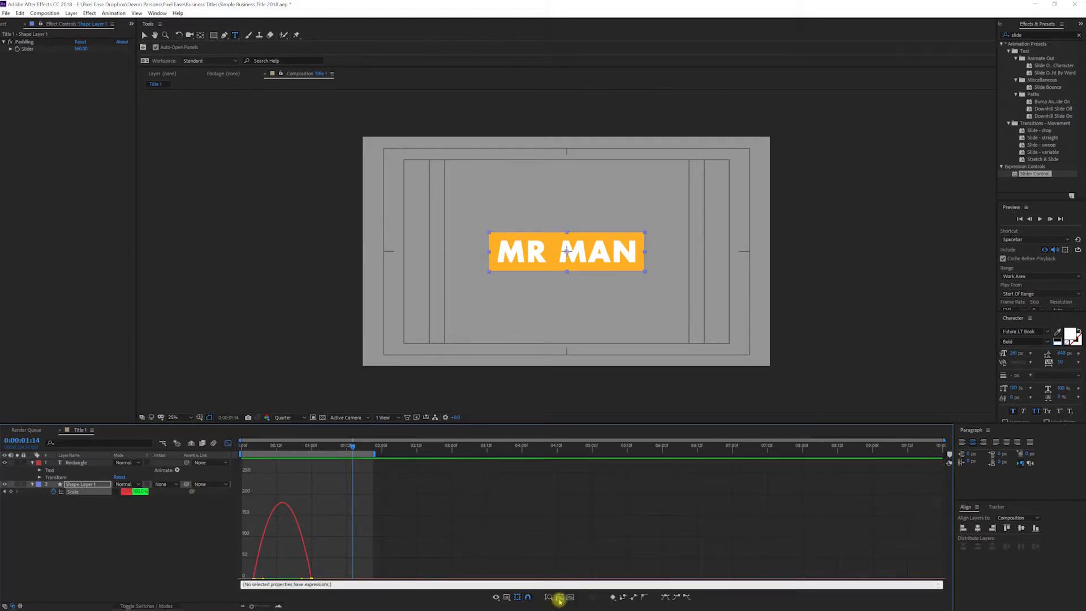
left_click(559, 597)
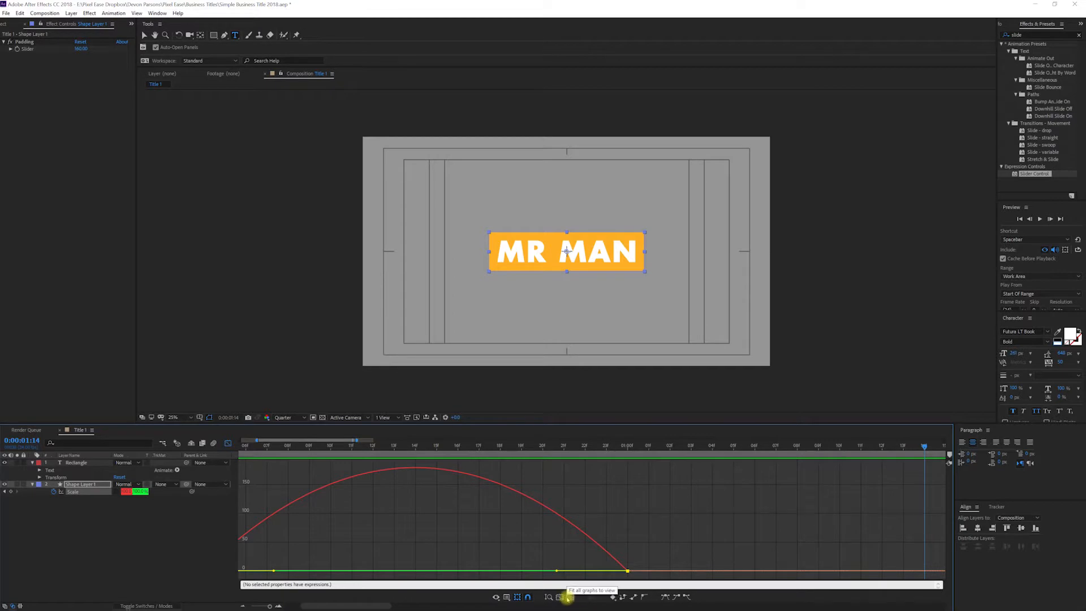
left_click(569, 597)
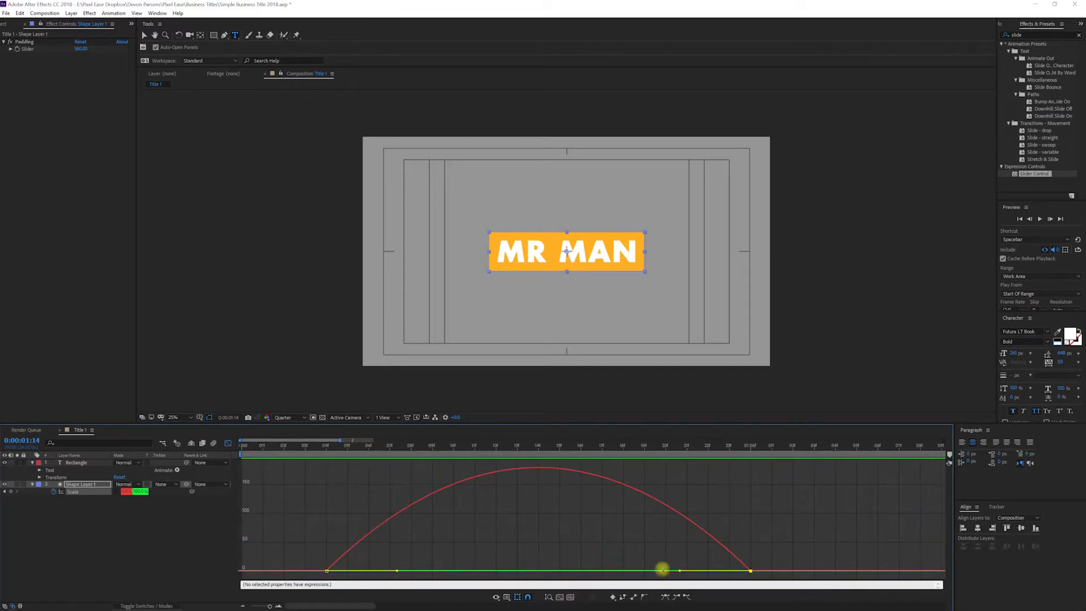
left_click_drag(680, 572, 502, 574)
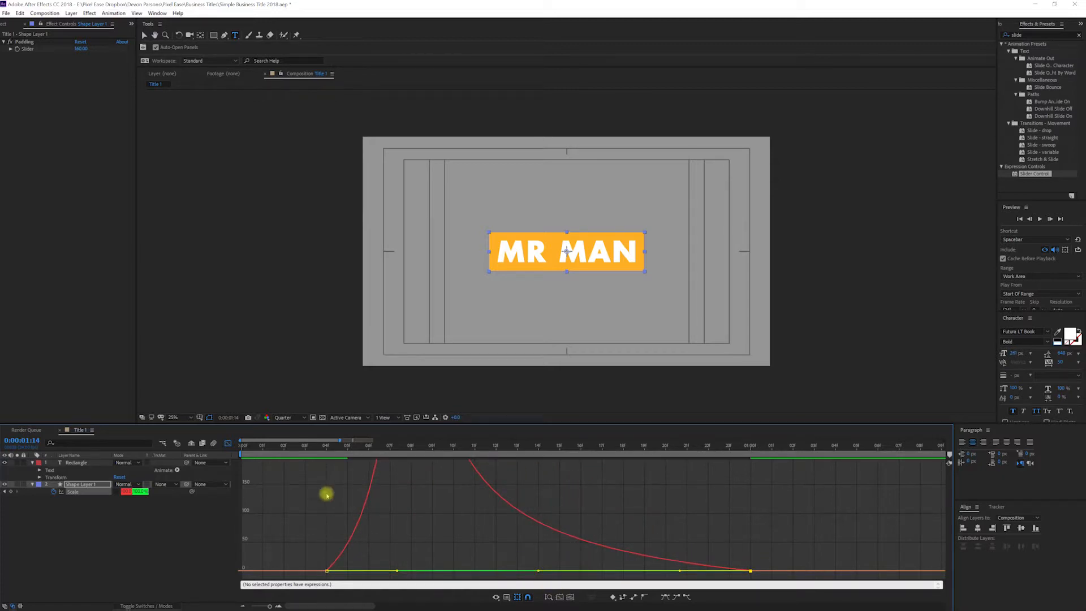
left_click(228, 443)
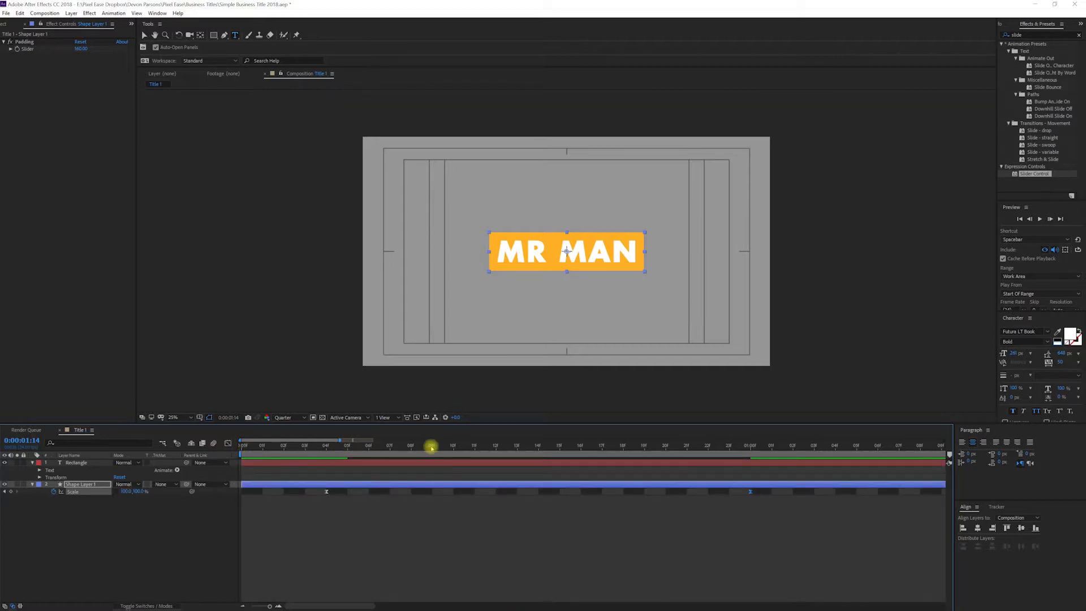
key("minus")
key("space")
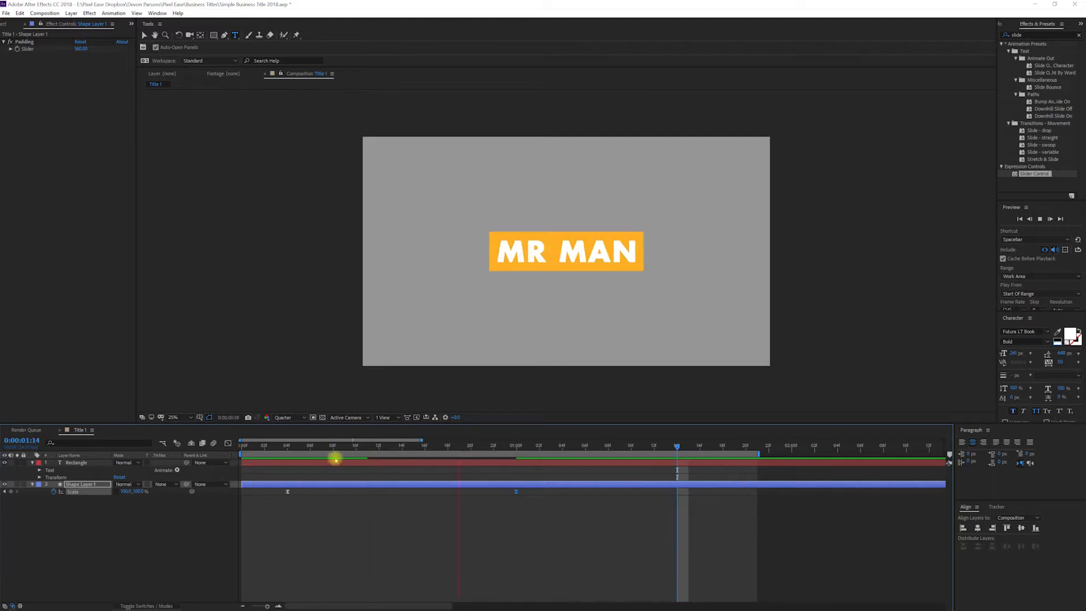
key("space")
Step: Duplicate the shape layer, move the copy to the top and set it as the text layer's Alpha Matte, then preview
left_click(85, 485)
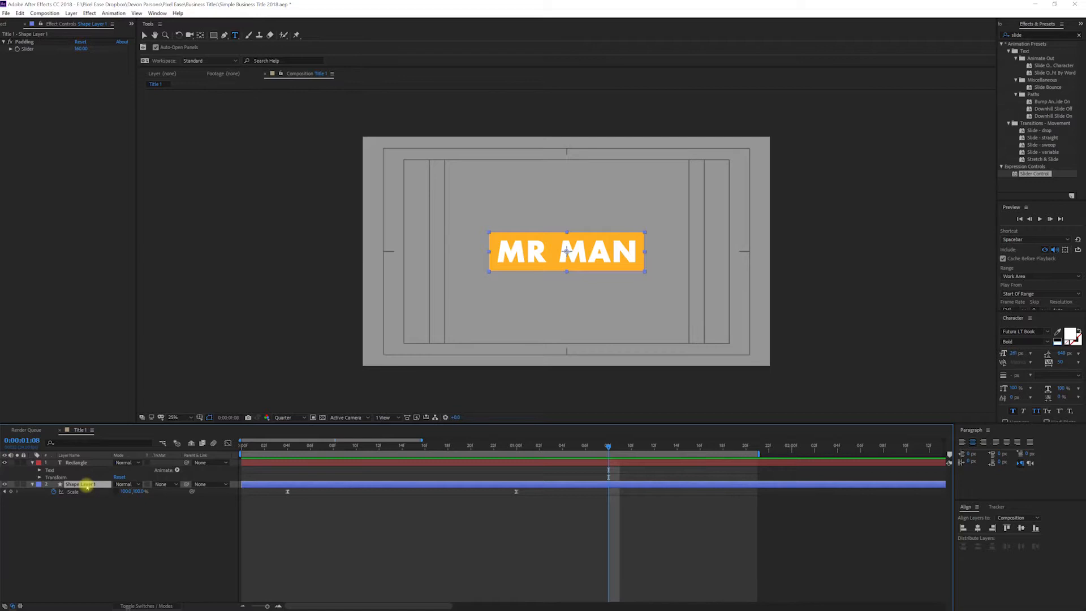
key("ctrl+d")
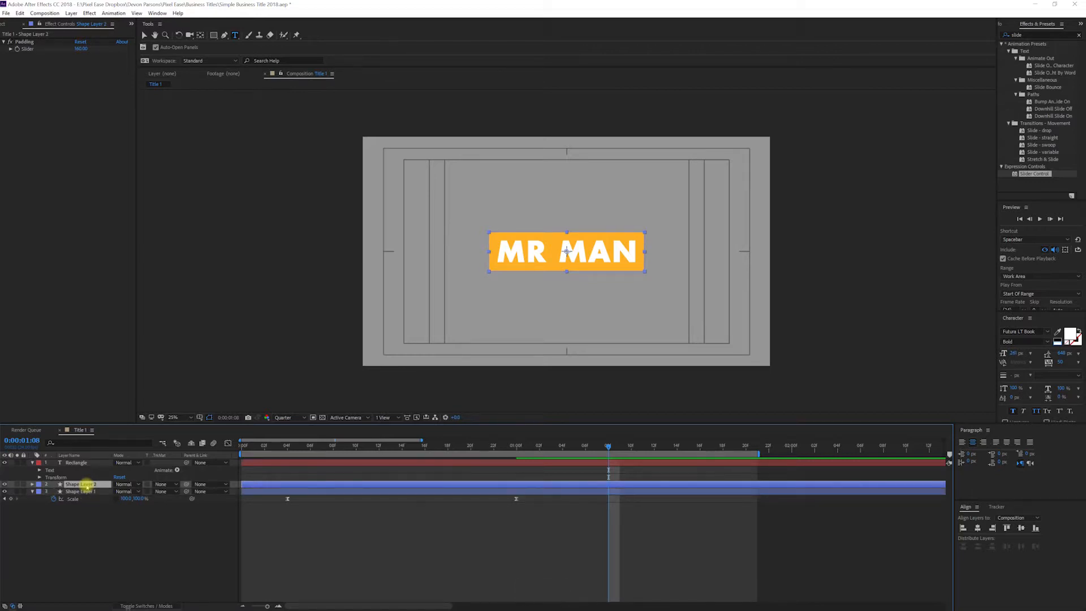
left_click_drag(86, 478, 88, 462)
left_click(170, 470)
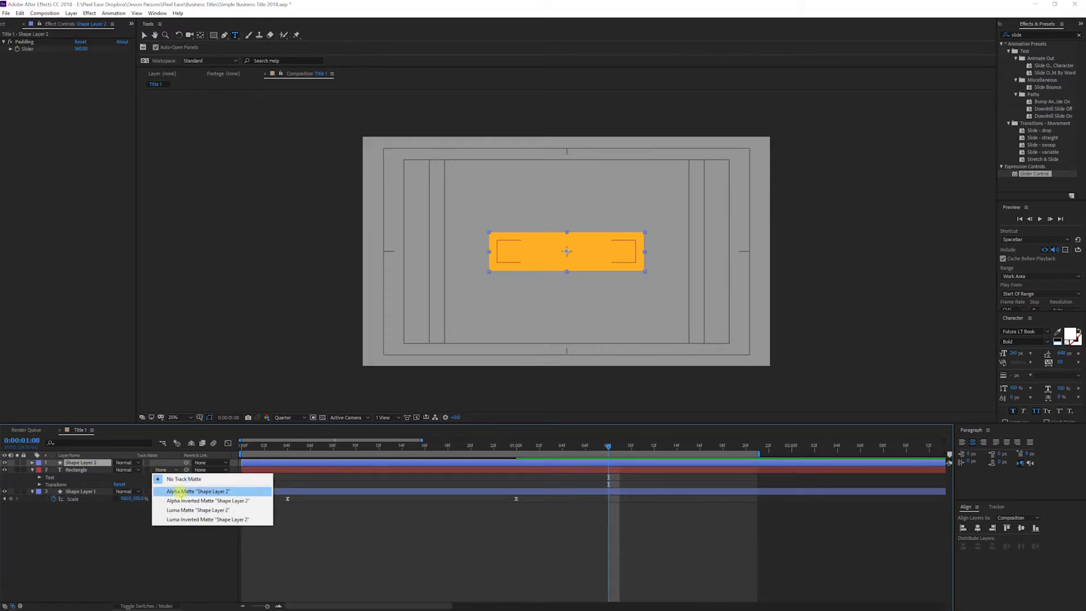
left_click(180, 492)
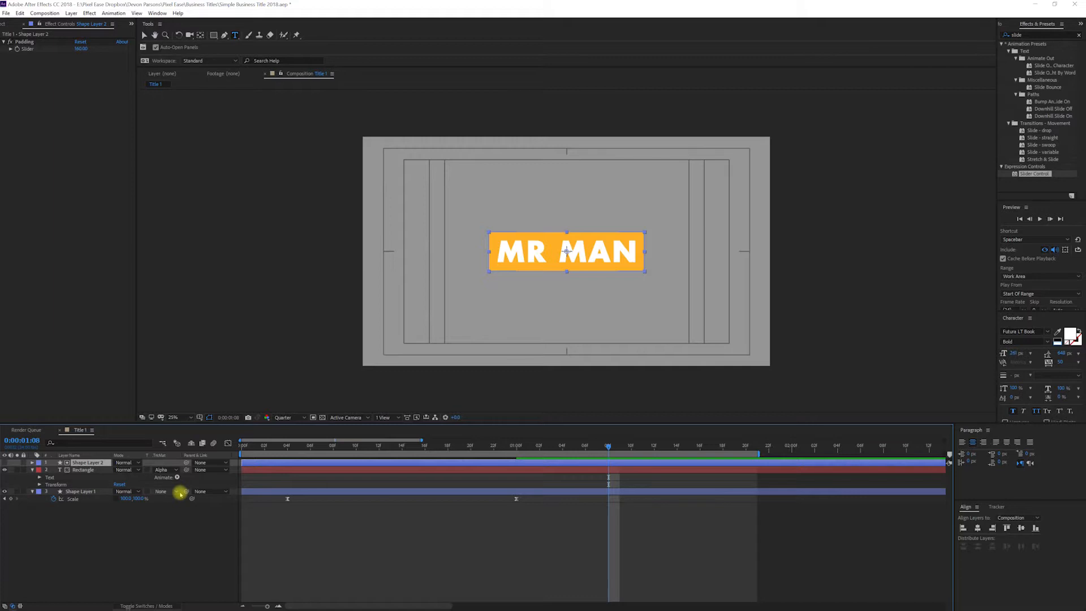
left_click(371, 446)
key("space")
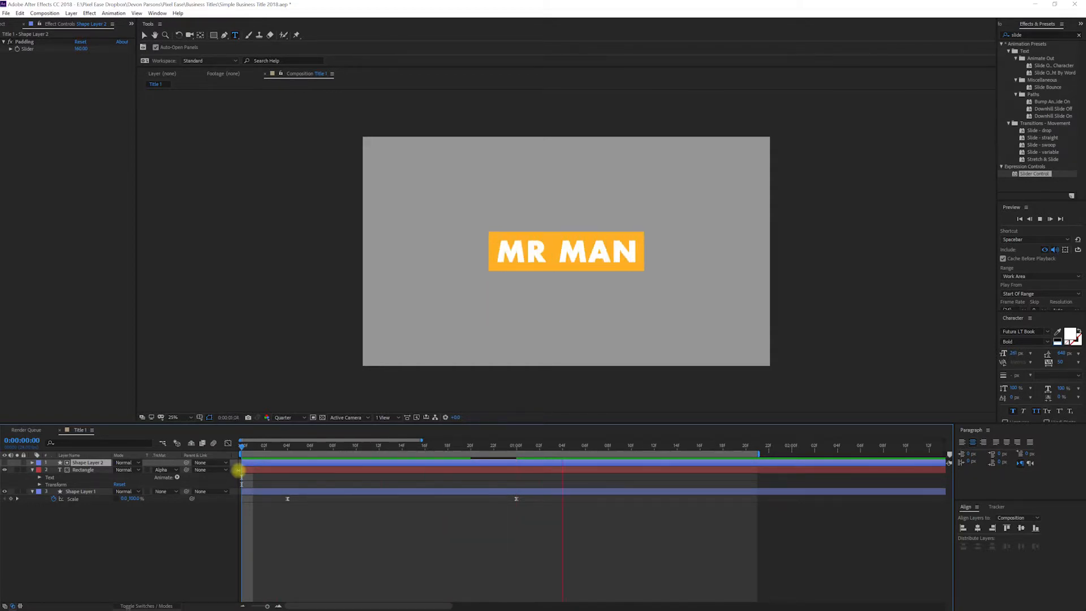
key("space")
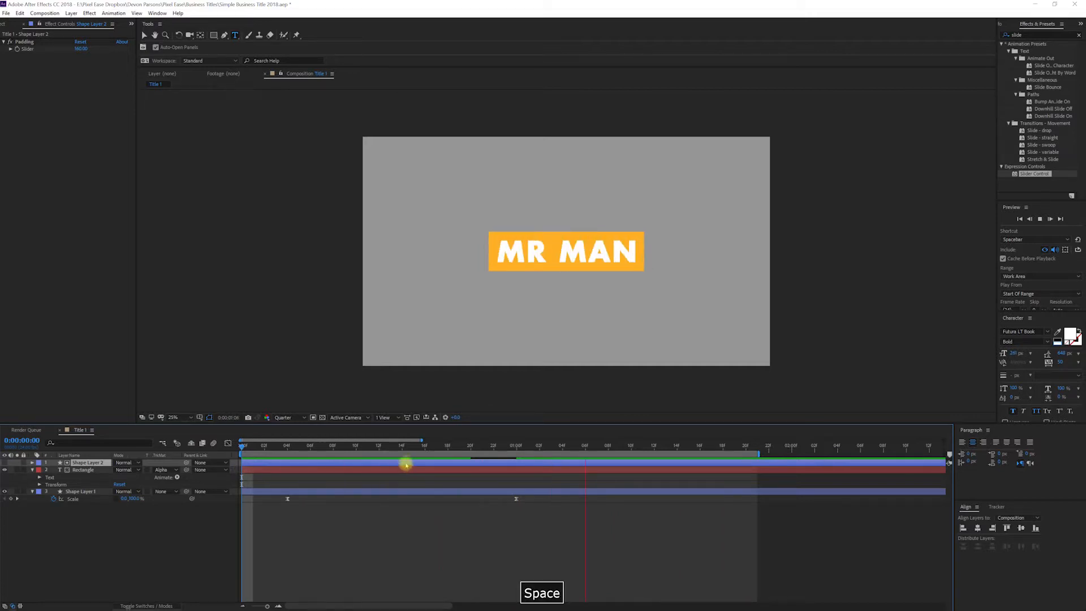
Step: Add Position keyframes on the title text layer at 0:00:00:14 and 0:00:01:10
left_click(494, 451)
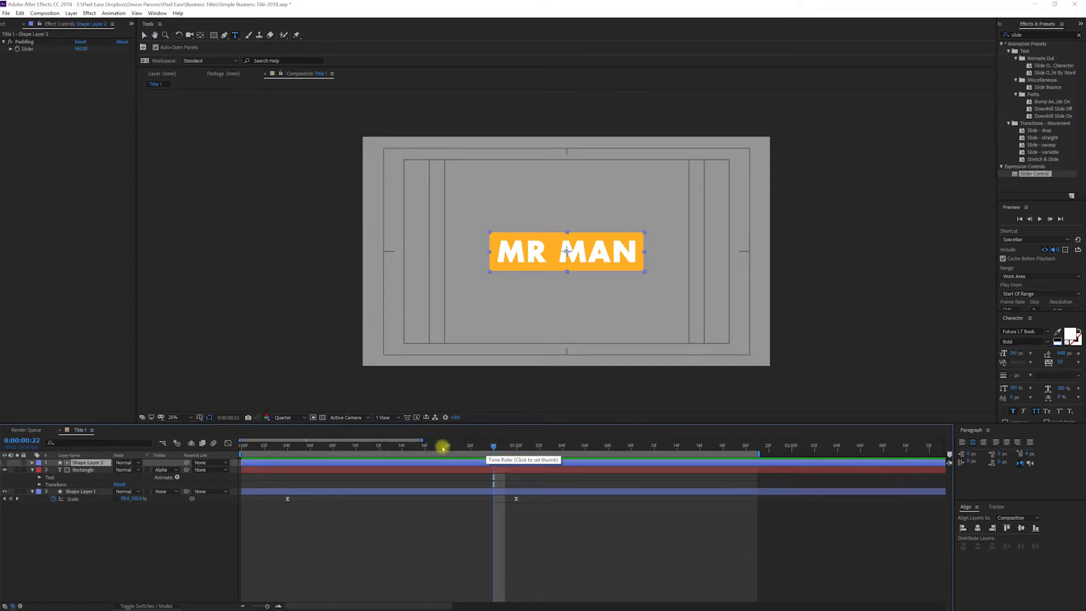
left_click_drag(445, 448, 511, 451)
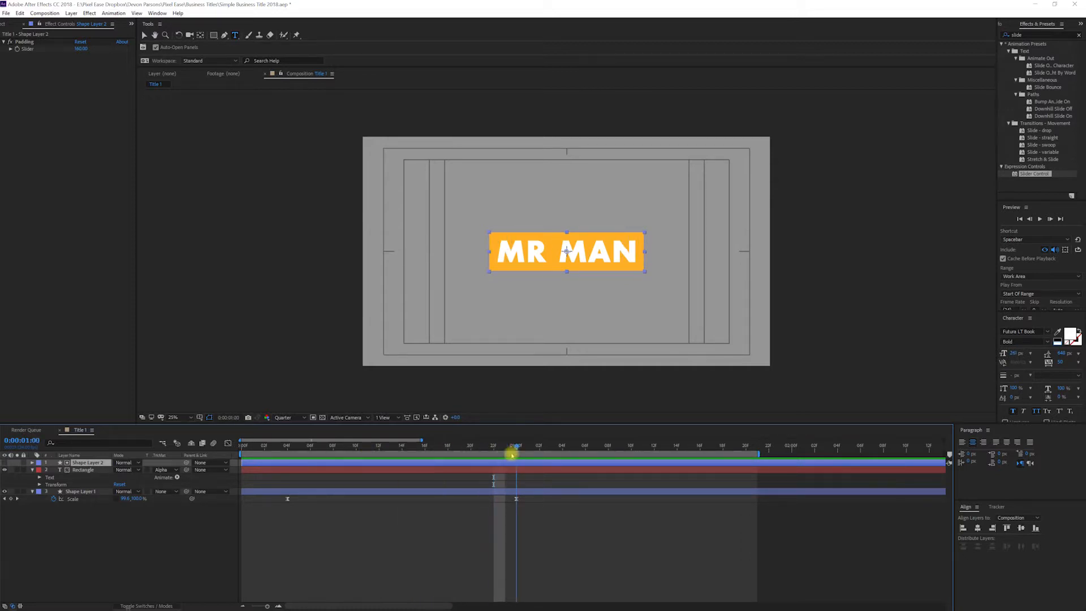
key("ctrl+shift+Left")
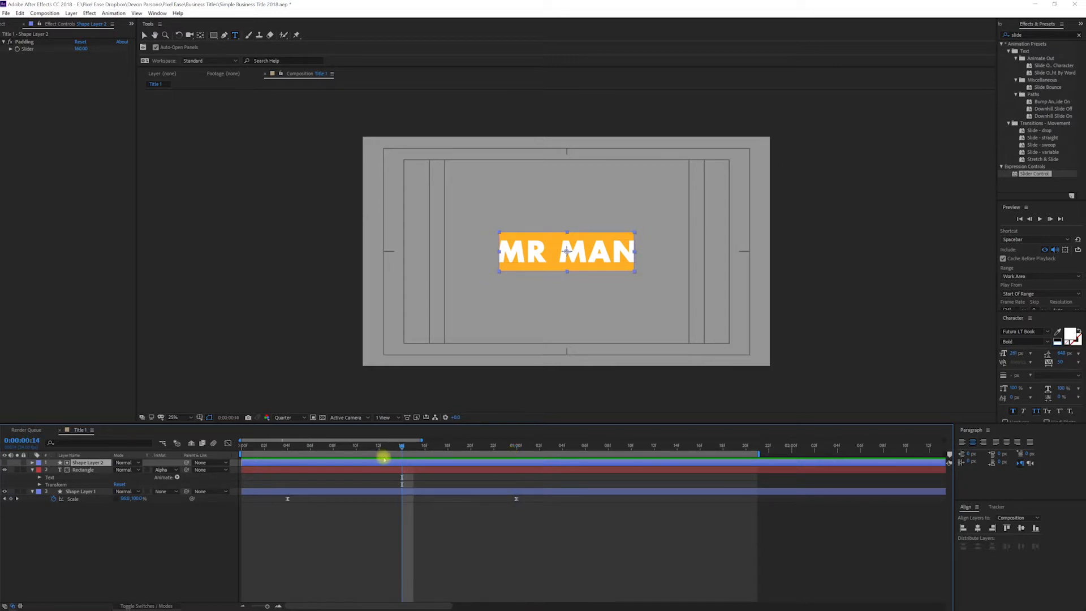
left_click(82, 470)
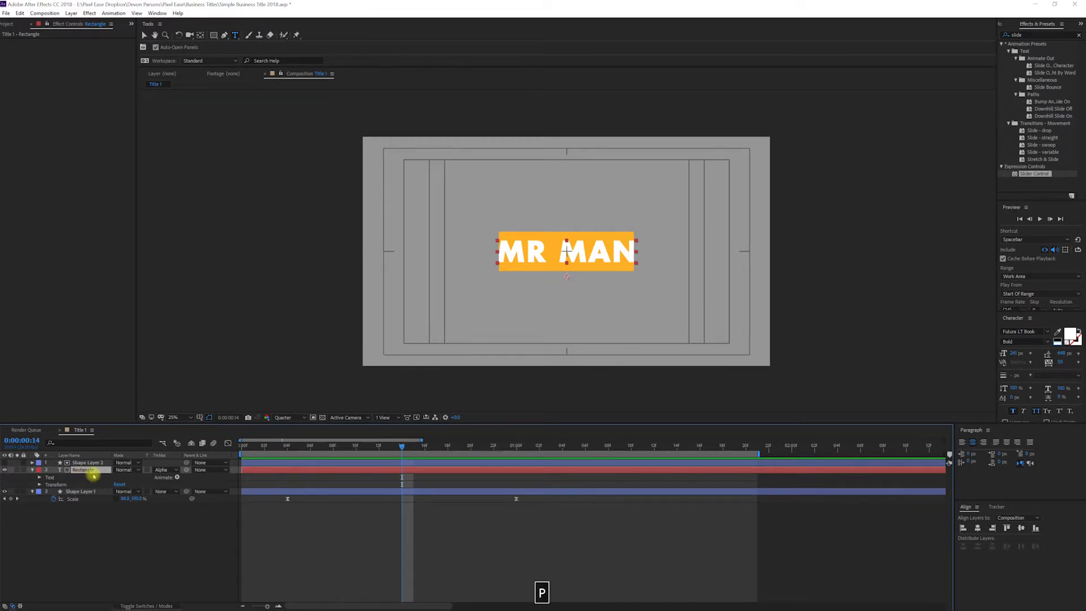
key("p")
left_click(54, 477)
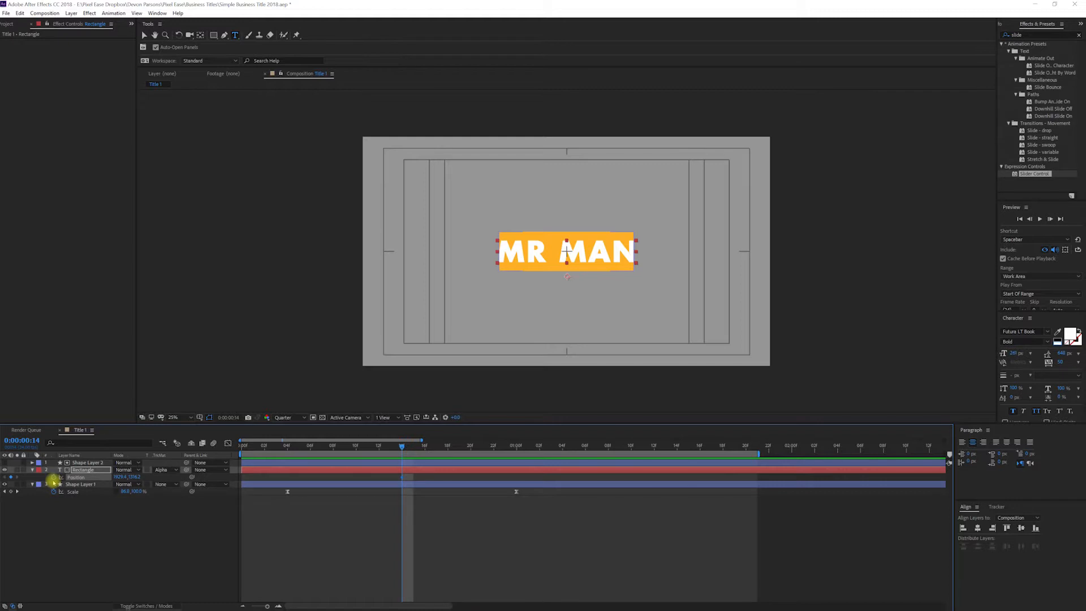
key("ctrl+shift+Right")
key("ctrl+shift+Right")
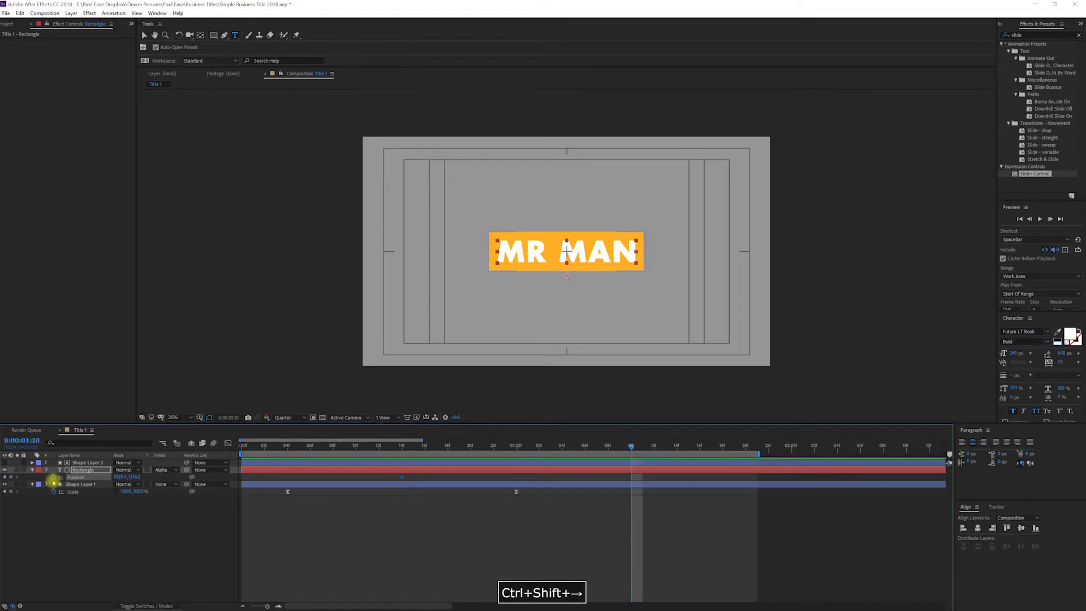
left_click(12, 478)
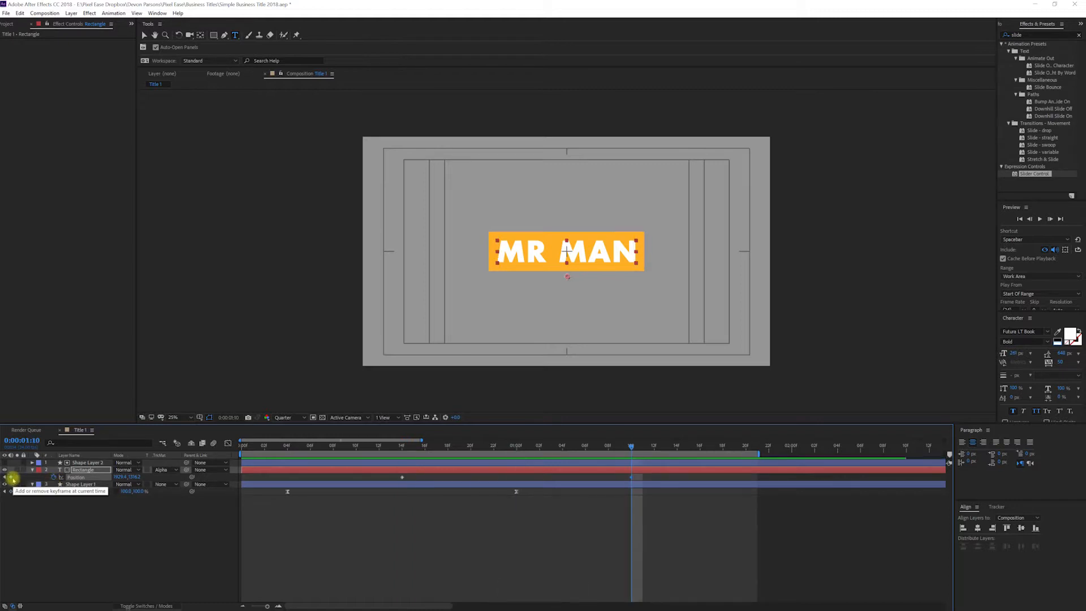
Step: At 0:00:00:14, move the title text down below the box, then apply Easy Ease to both Position keyframes
key("ctrl+shift+Left")
key("ctrl+shift+Left")
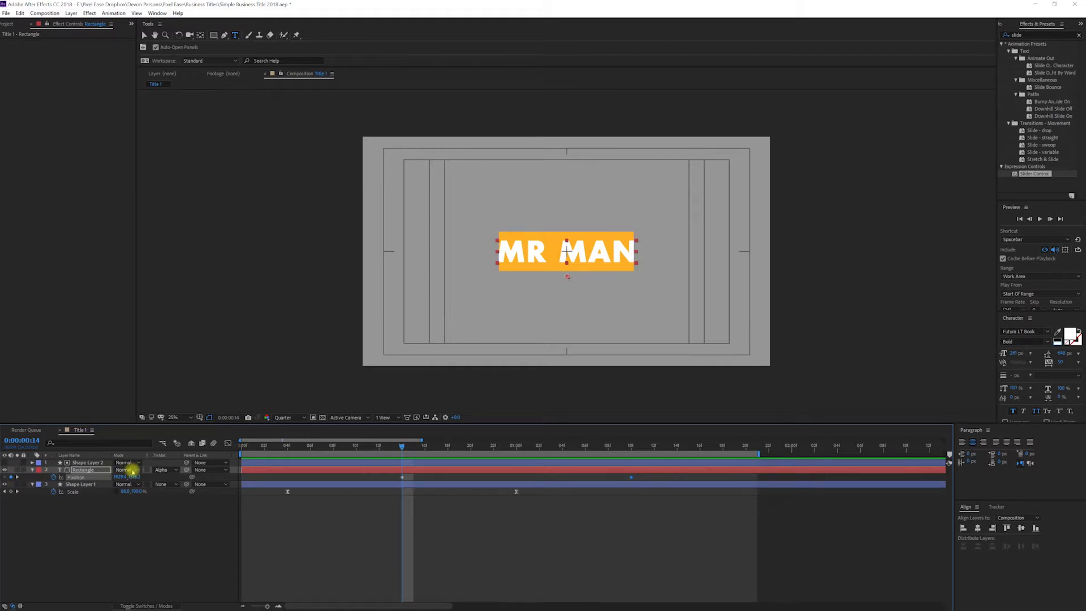
key("v")
left_click_drag(518, 251, 529, 279)
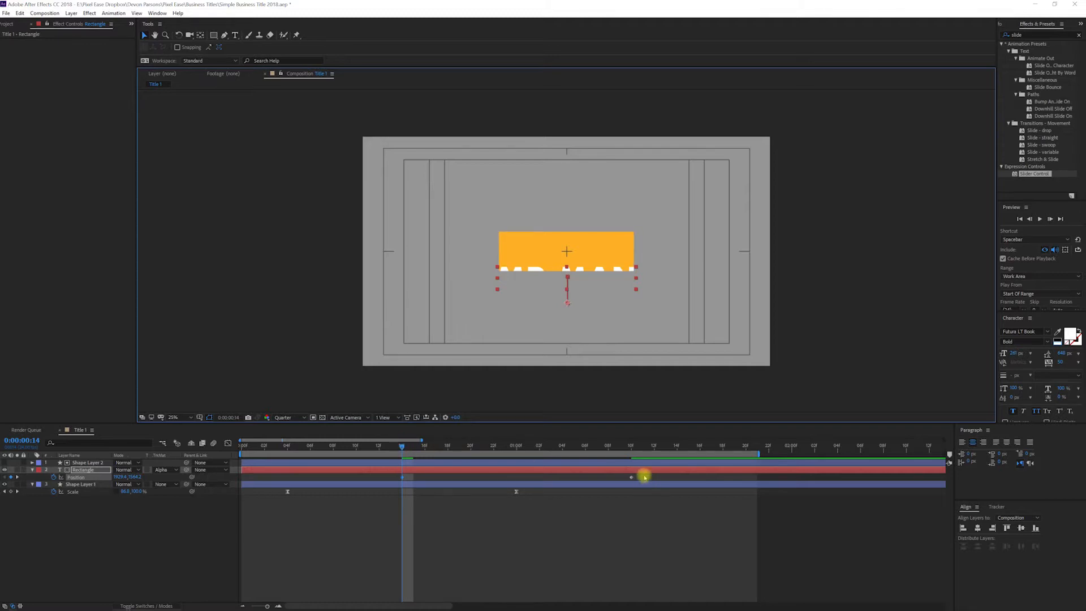
left_click_drag(644, 477, 387, 482)
key("F9")
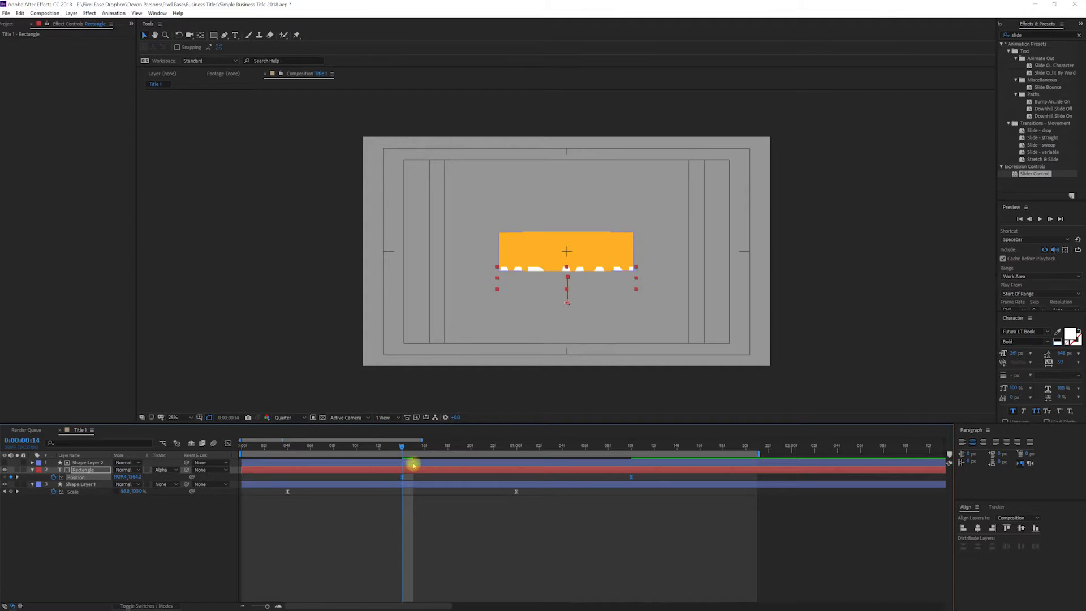
Step: Nudge the matte shape layer slightly upward in the composition and preview the reveal
left_click(412, 462)
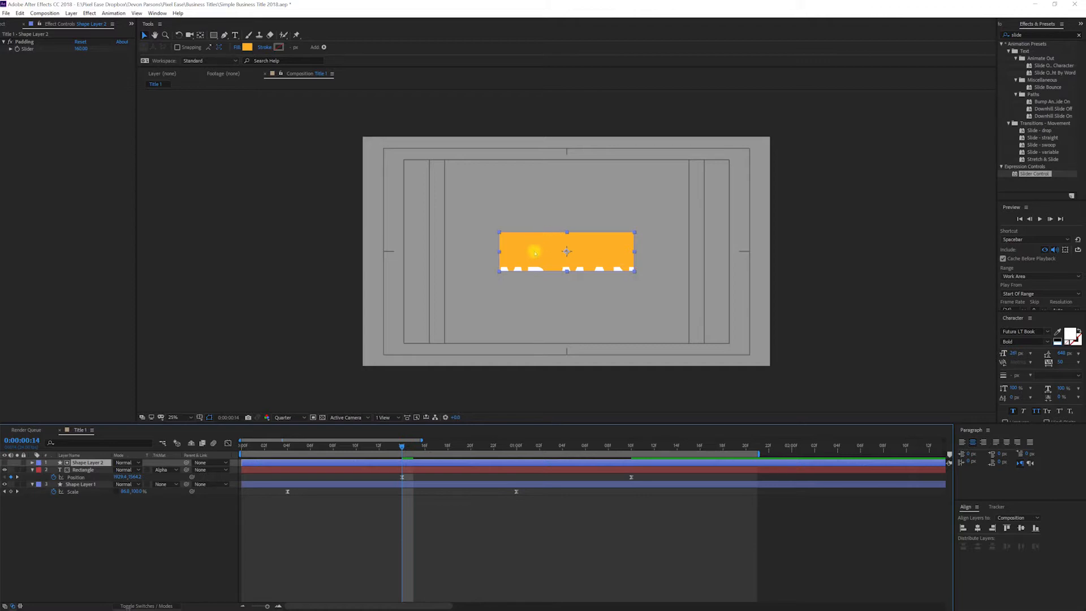
left_click(534, 252)
left_click_drag(534, 253, 535, 247)
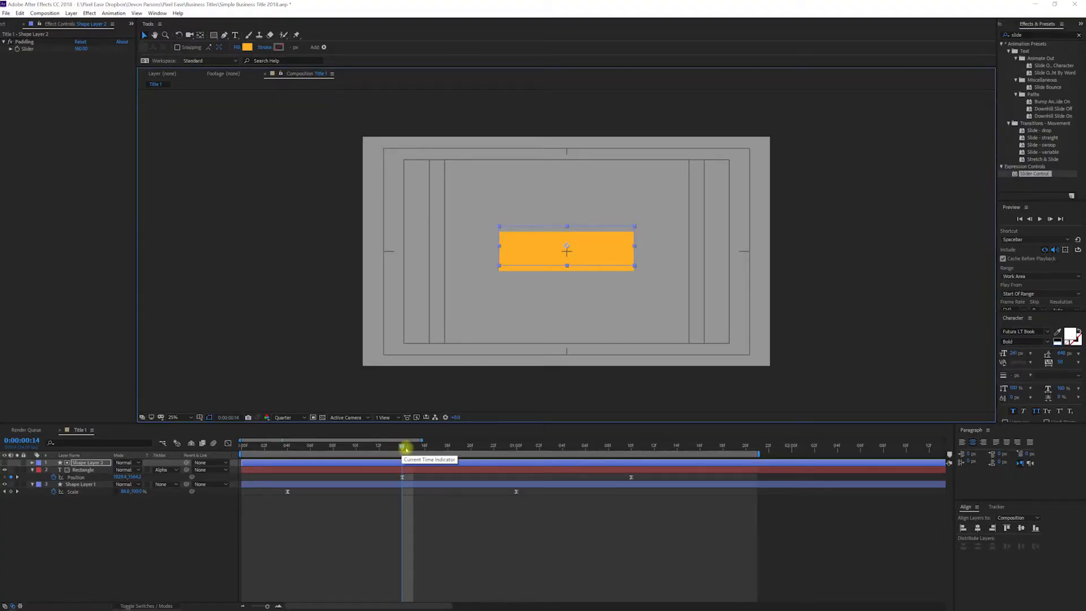
left_click_drag(407, 448, 425, 447)
key("space")
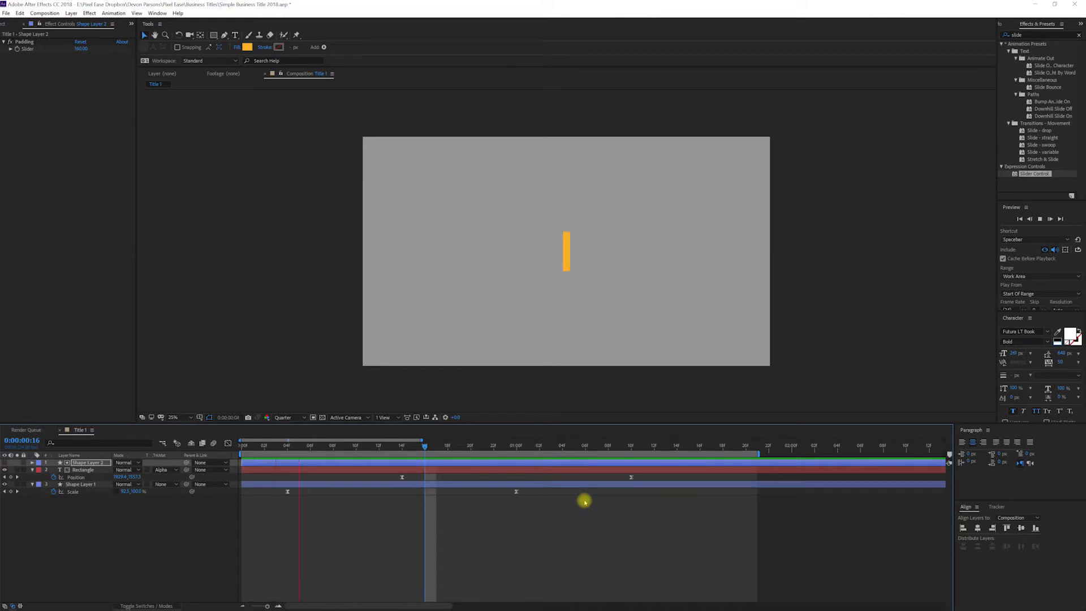
key("space")
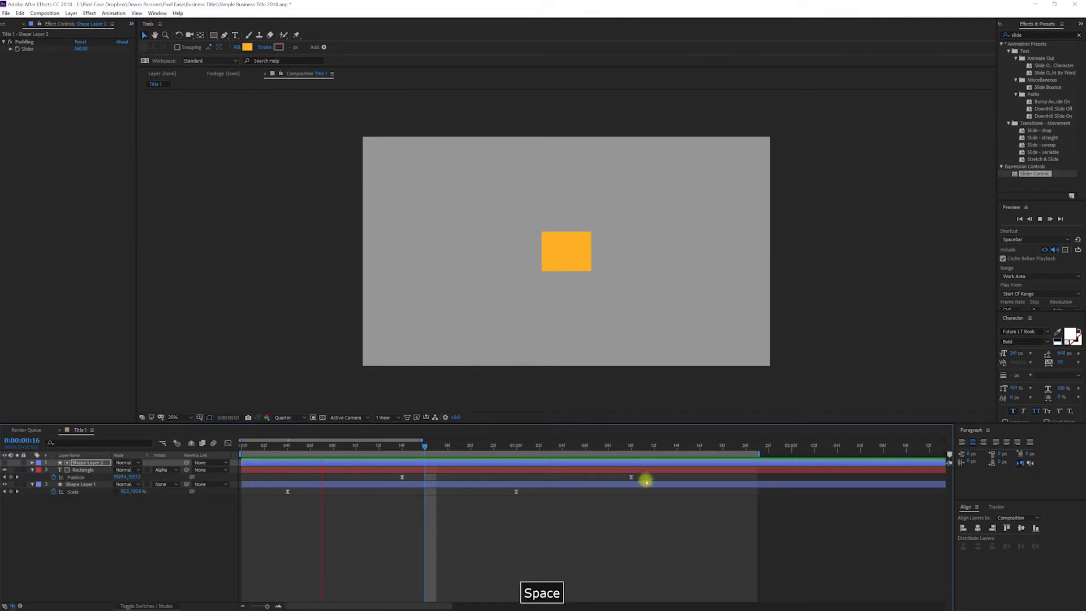
Step: Steepen the Position ease in the Graph Editor by dragging the second keyframe's influence handle, then preview the text reveal
left_click(631, 477)
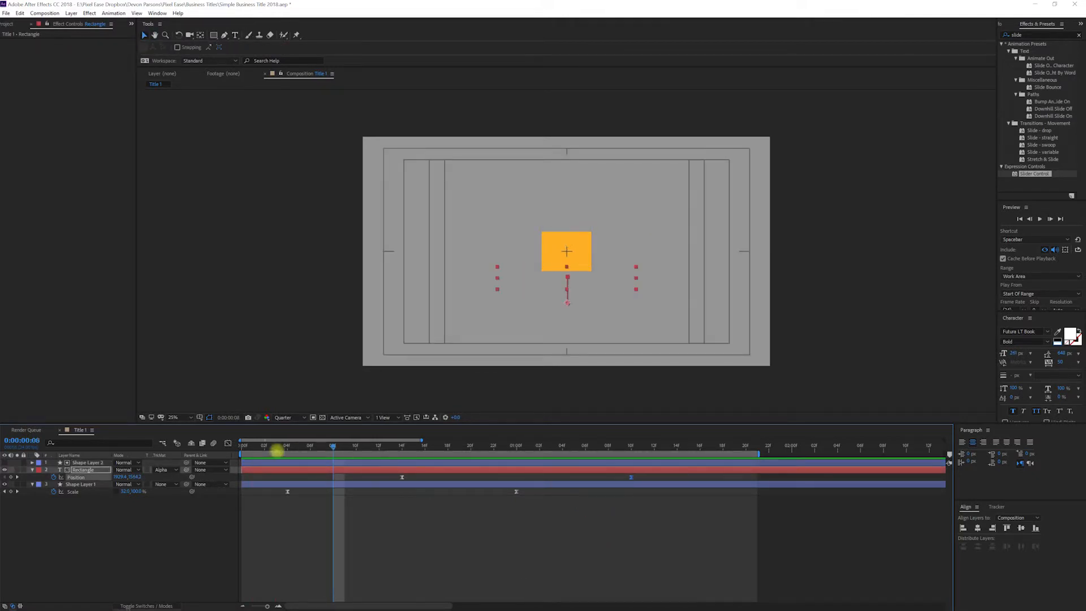
left_click(228, 443)
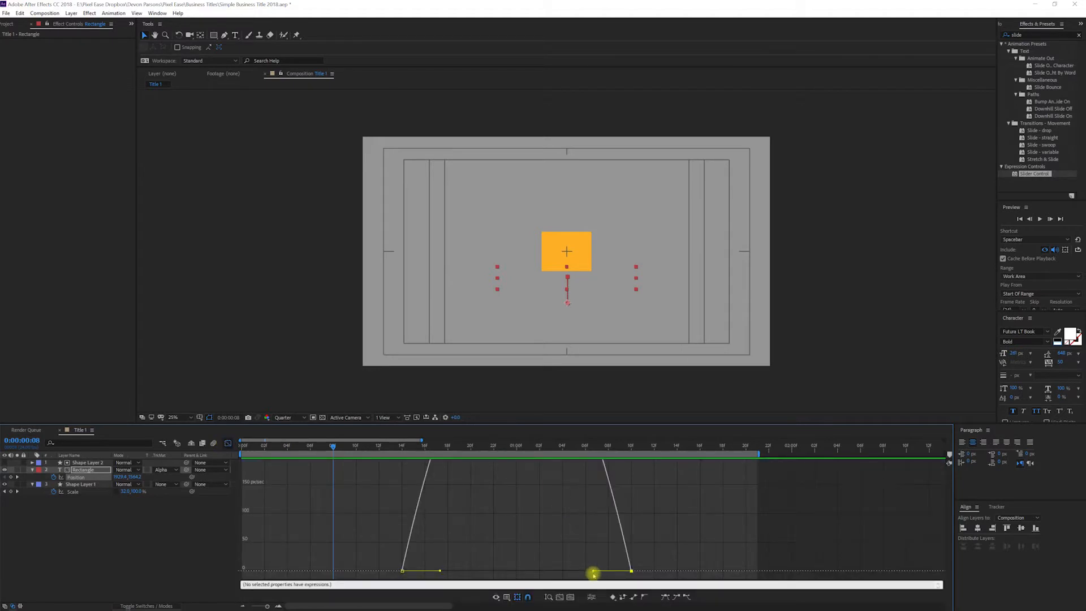
left_click_drag(592, 570, 490, 573)
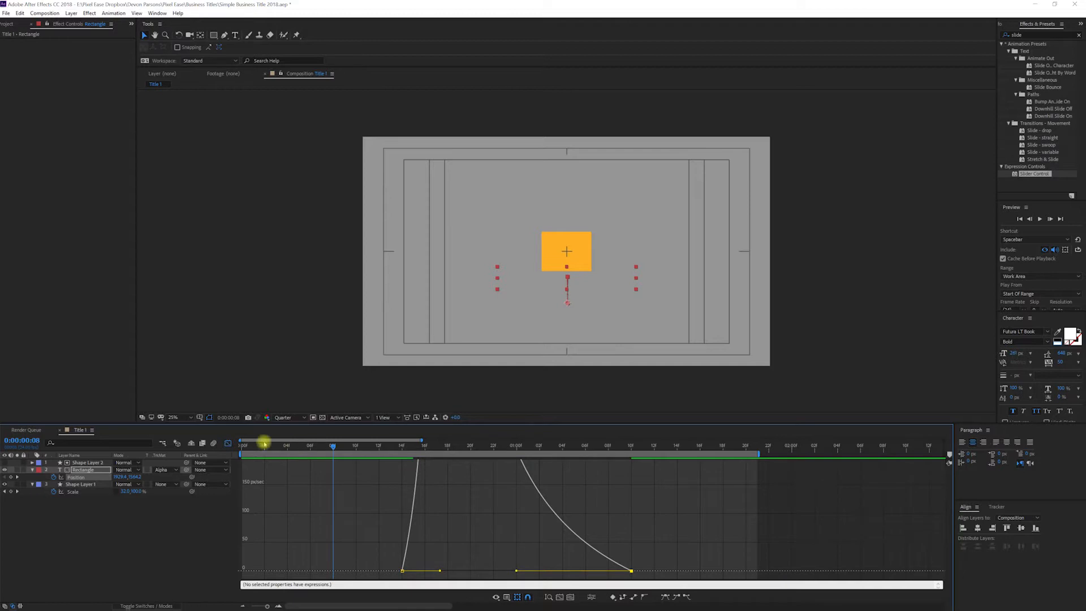
left_click(227, 443)
key("space")
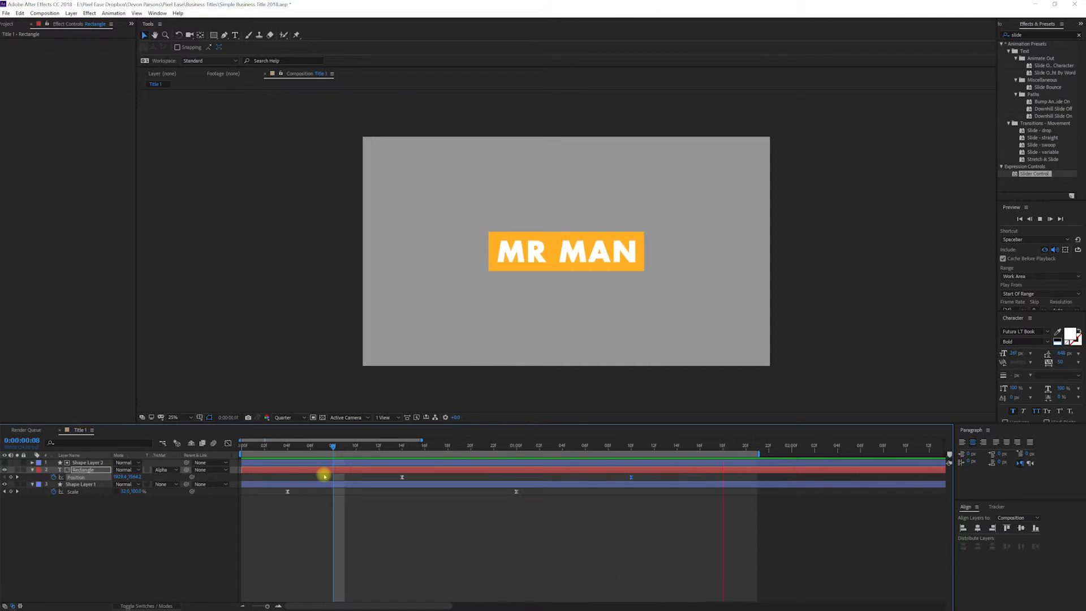
key("space")
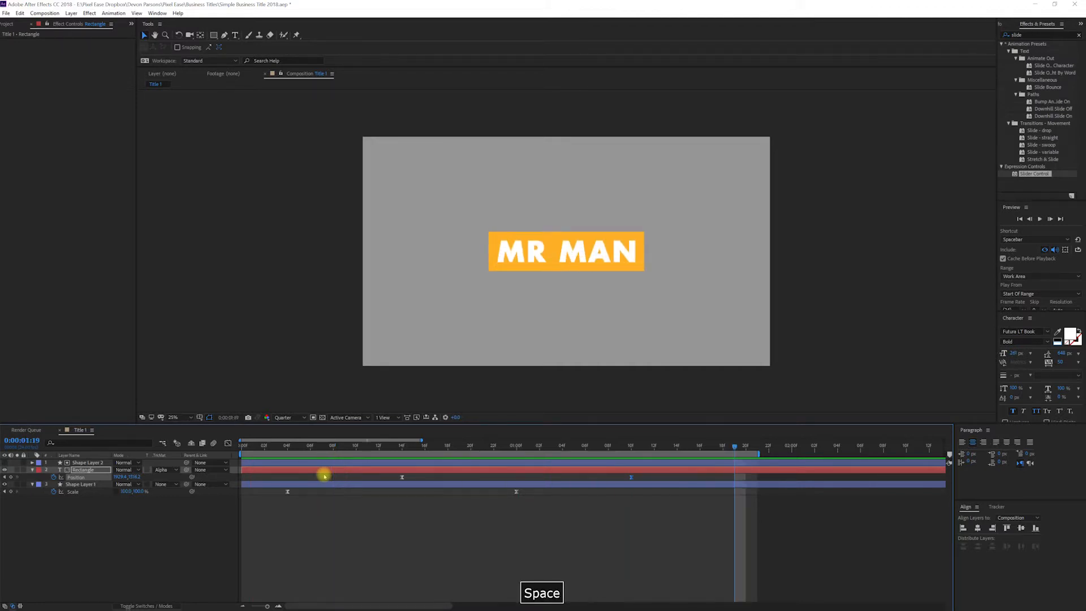
Step: Zoom out the timeline and extend the work area end to about 7 seconds
key("minus")
key("minus")
key("minus")
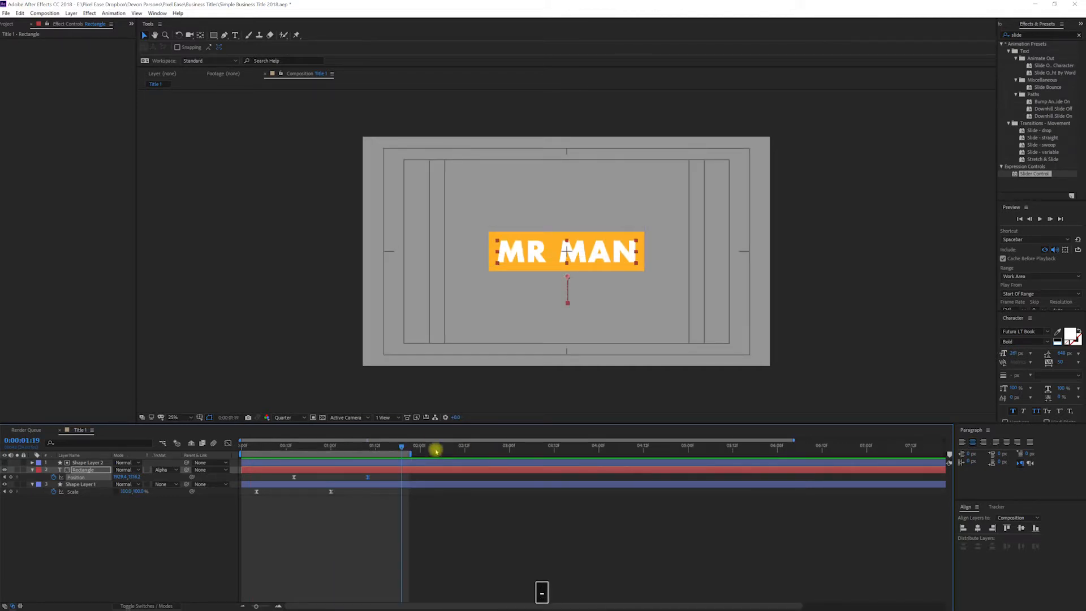
left_click_drag(409, 452, 908, 453)
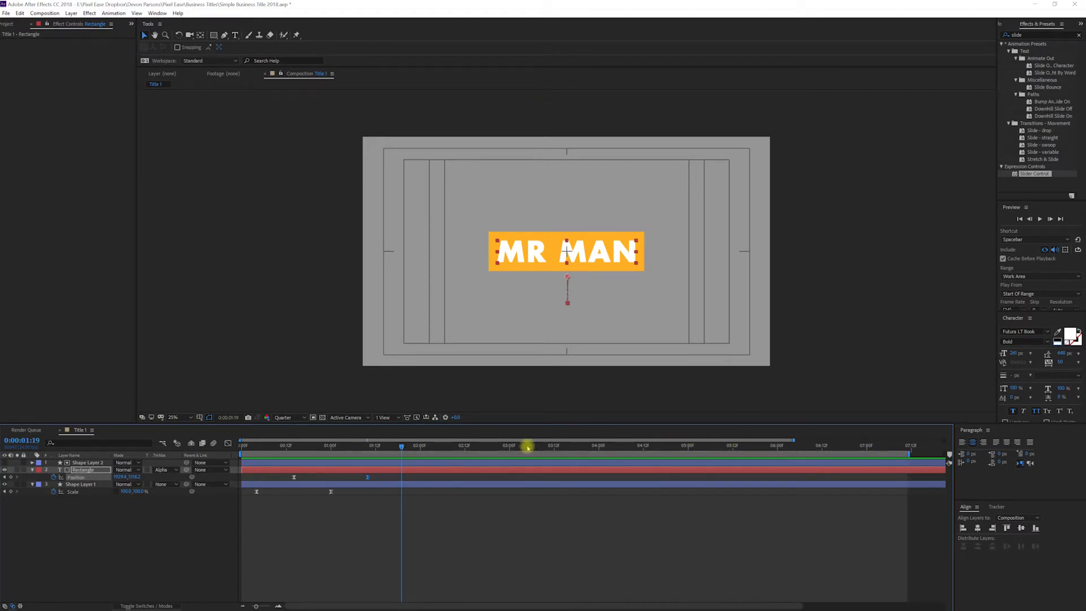
Step: At 0:00:05:00, paste copies of the text's Position keyframes and time-reverse them to animate the text out
left_click(462, 447)
left_click_drag(475, 451, 688, 461)
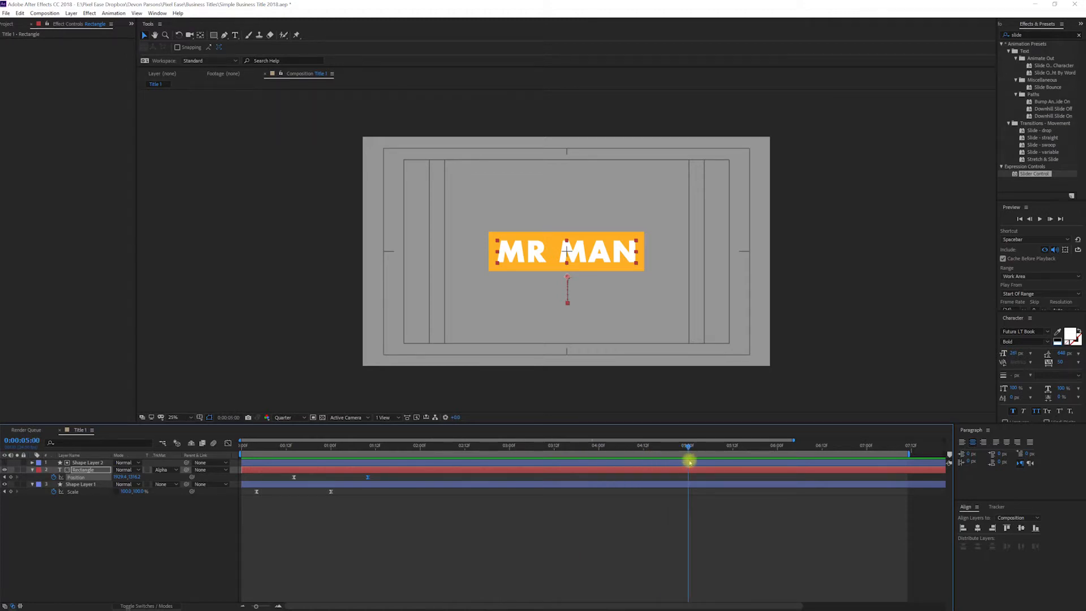
left_click_drag(381, 477, 287, 480)
key("ctrl+c")
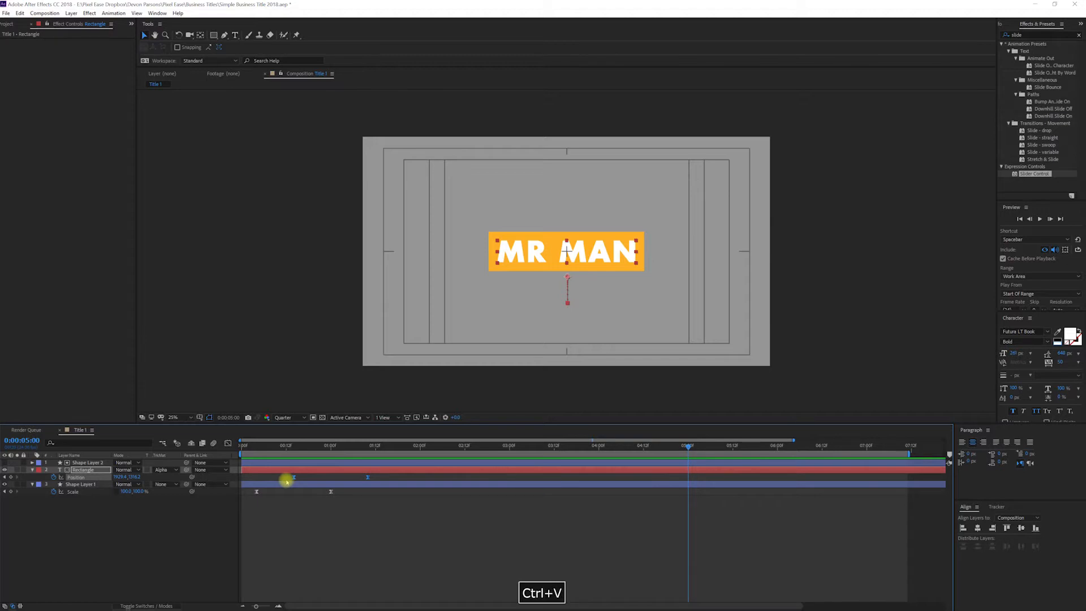
key("ctrl+v")
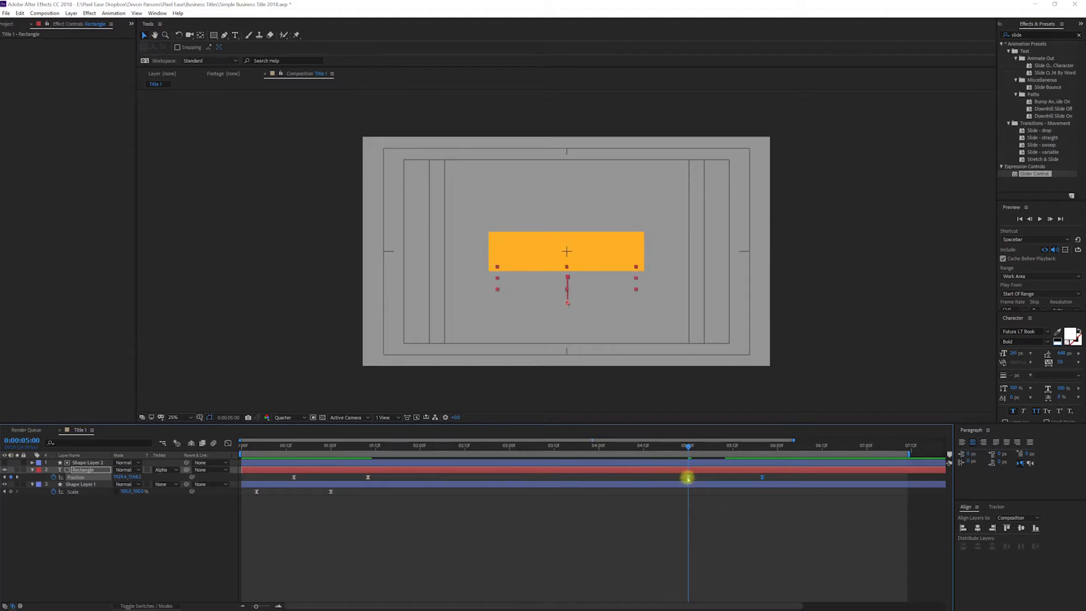
right_click(687, 478)
mouse_move(729, 582)
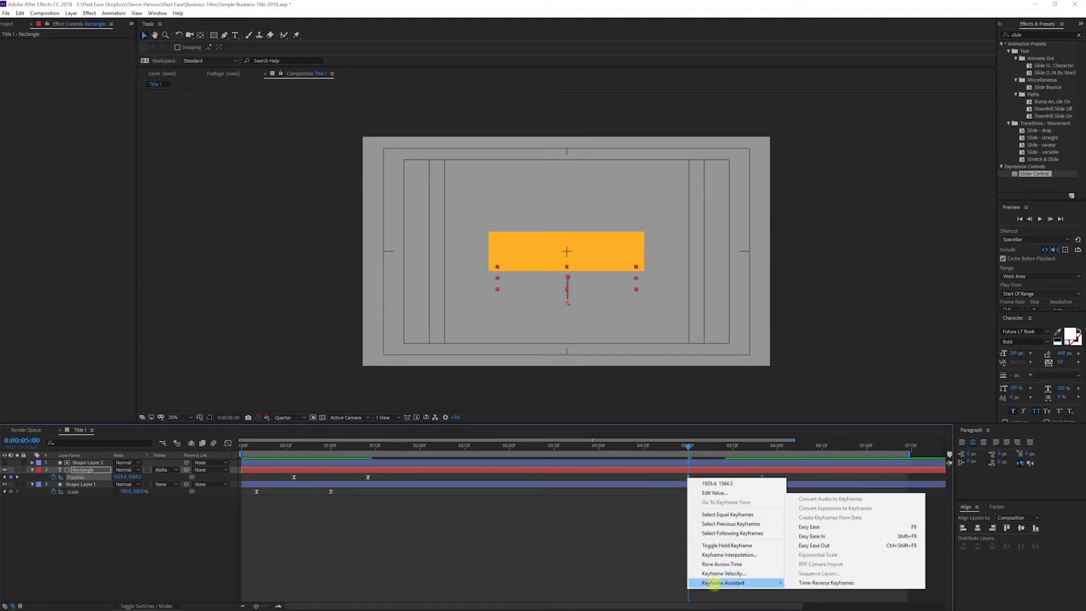
left_click(810, 584)
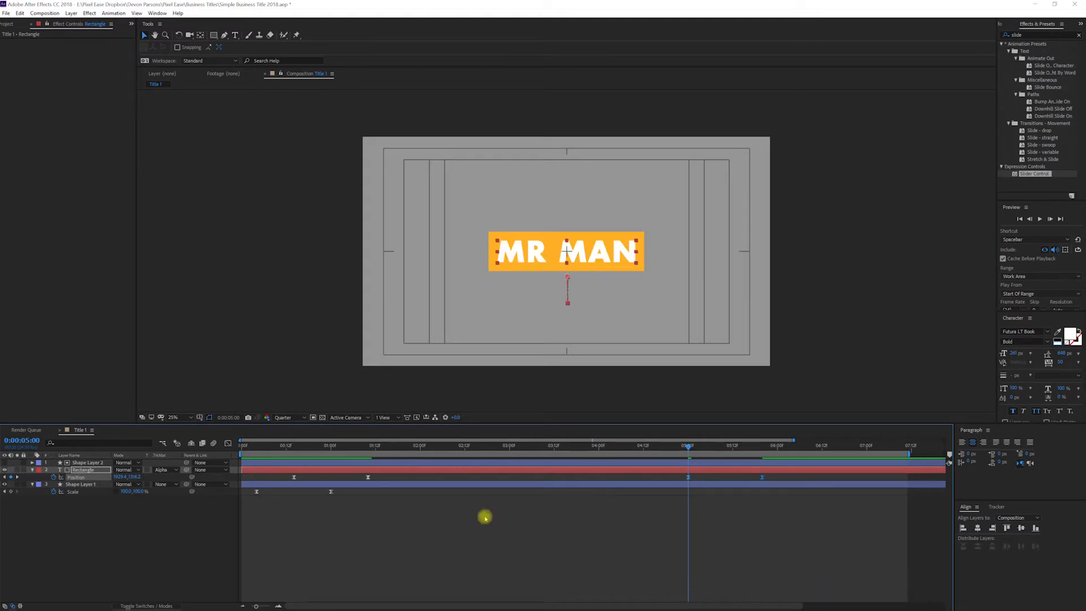
Step: At 0:00:05:10, paste copies of the rectangle shape layer's Scale keyframes and time-reverse them
left_click_drag(359, 493, 252, 498)
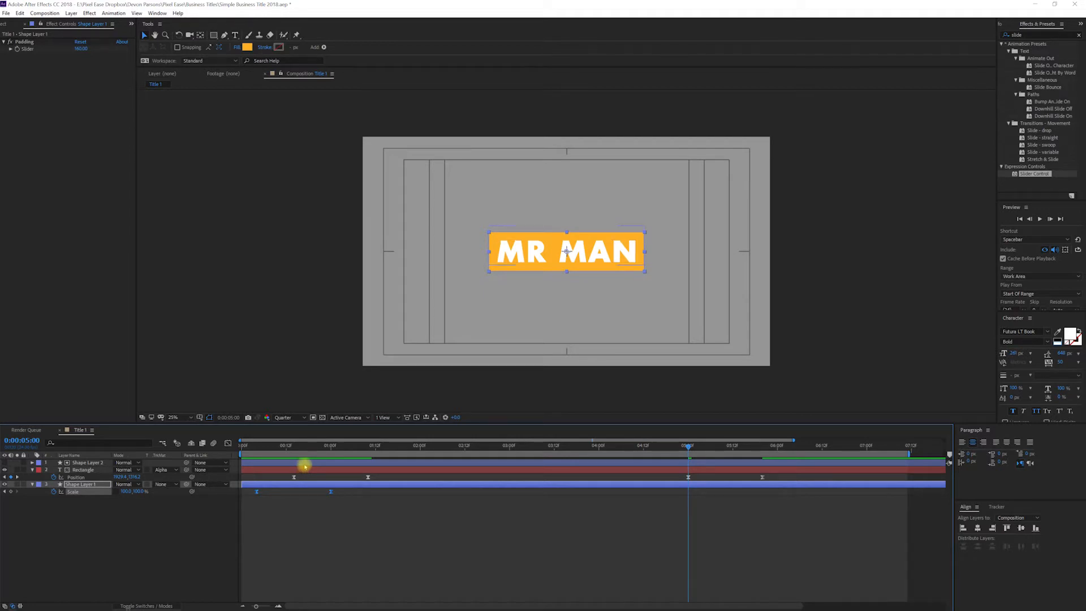
key("ctrl+c")
key("ctrl+shift+Right")
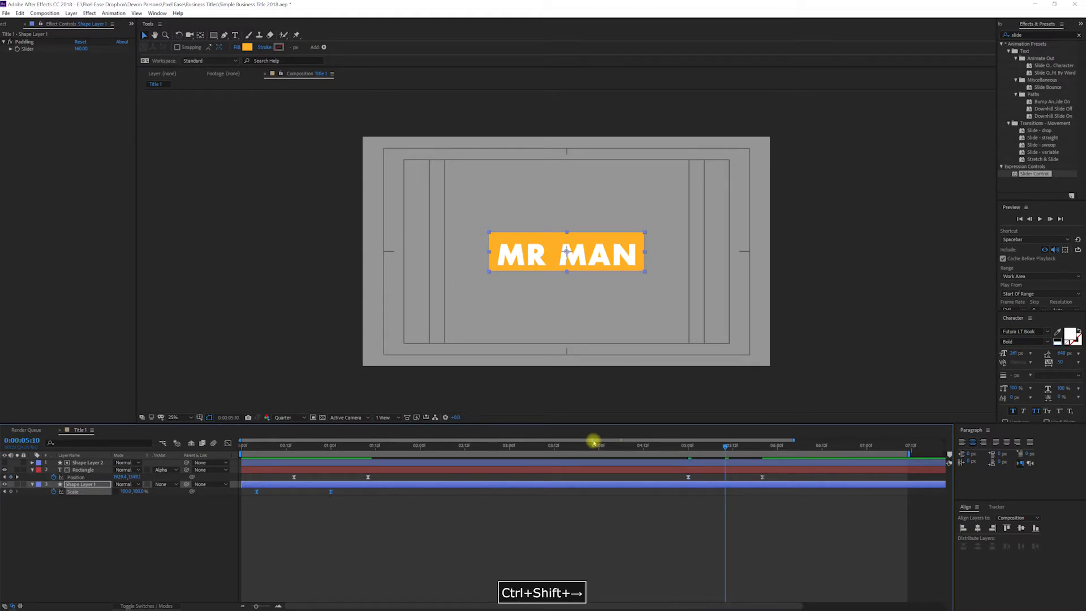
key("ctrl+v")
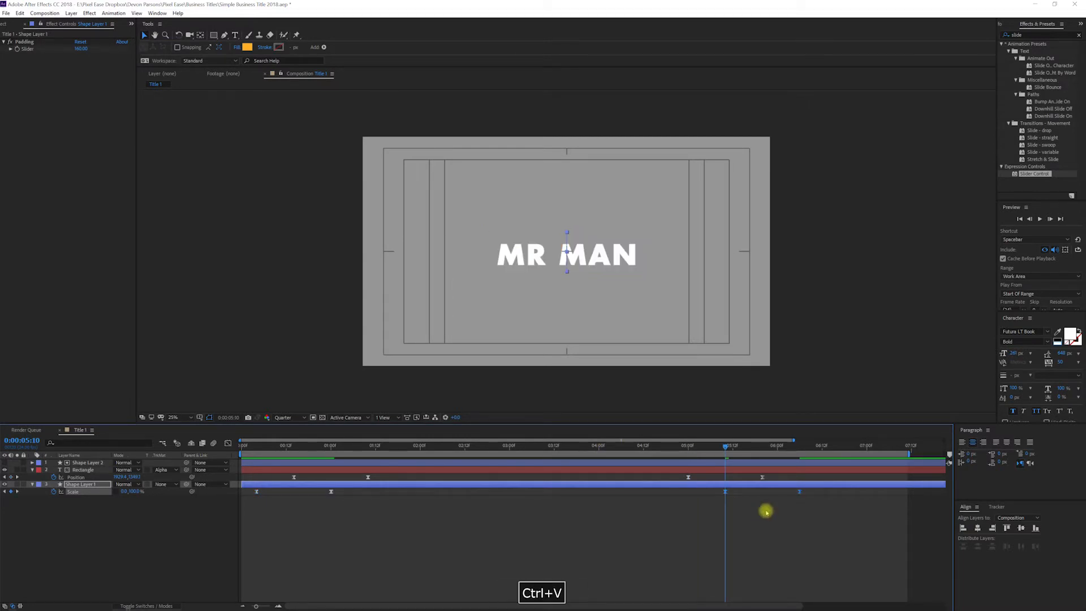
right_click(725, 492)
mouse_move(758, 597)
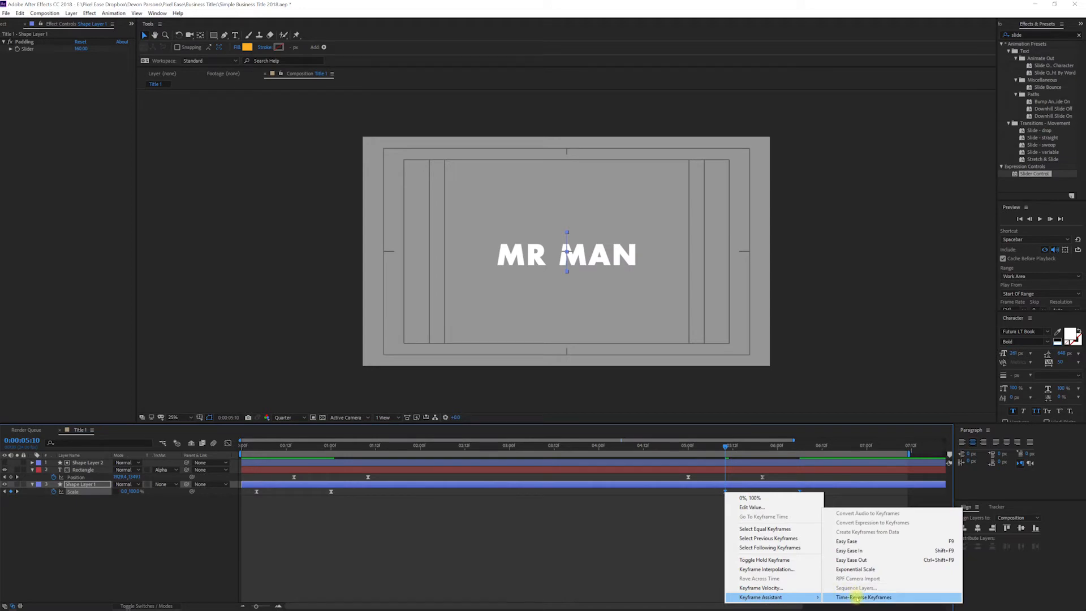
left_click(856, 597)
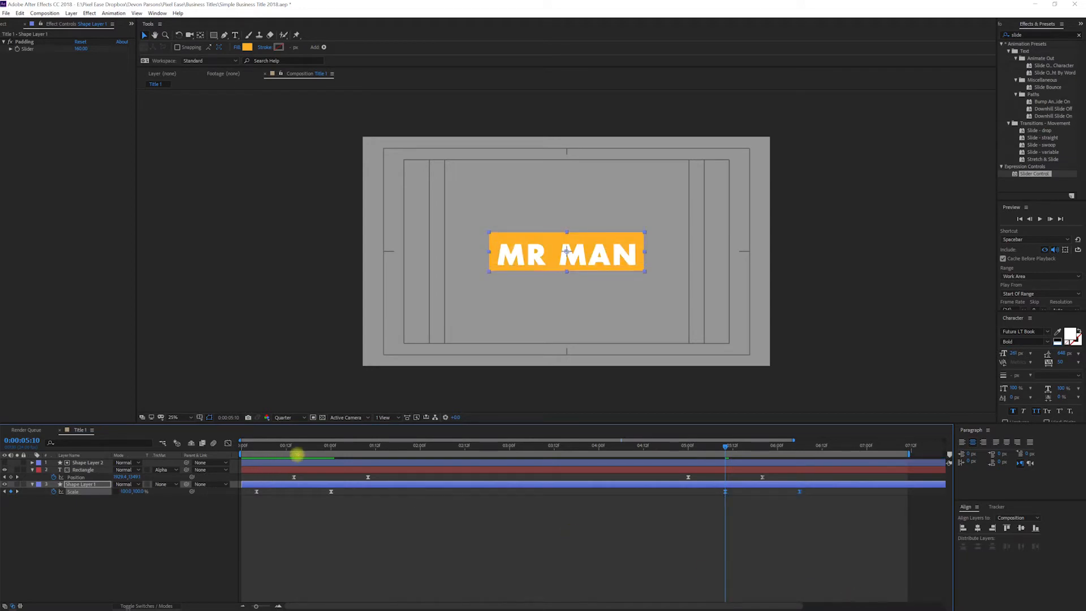
Step: Reveal all animated properties and delete the Scale keyframes on the matte shape layer
key("ctrl+shift+a")
key("u")
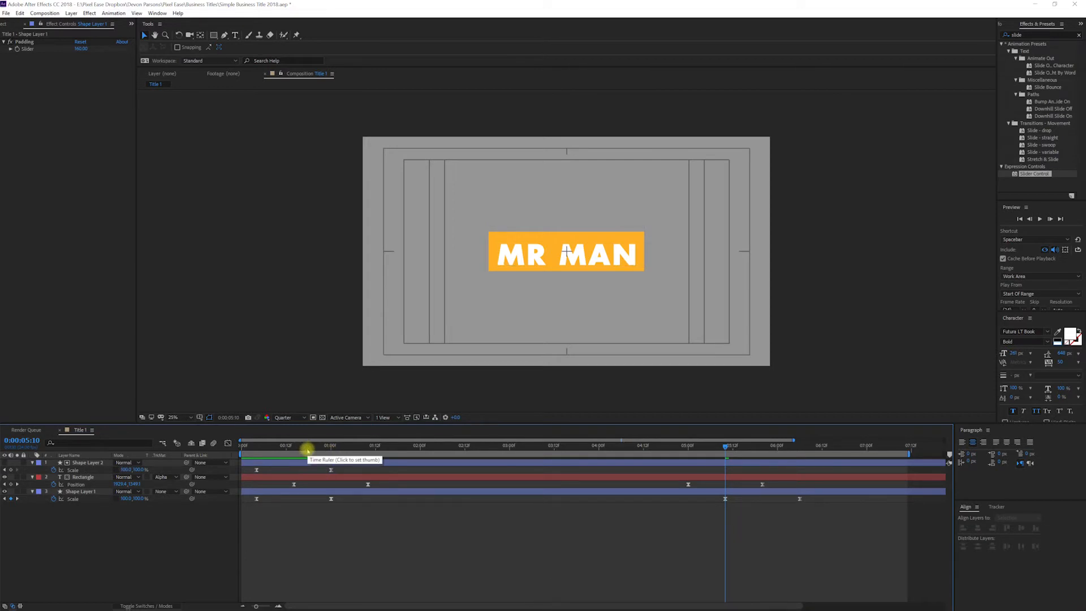
left_click_drag(323, 449, 335, 449)
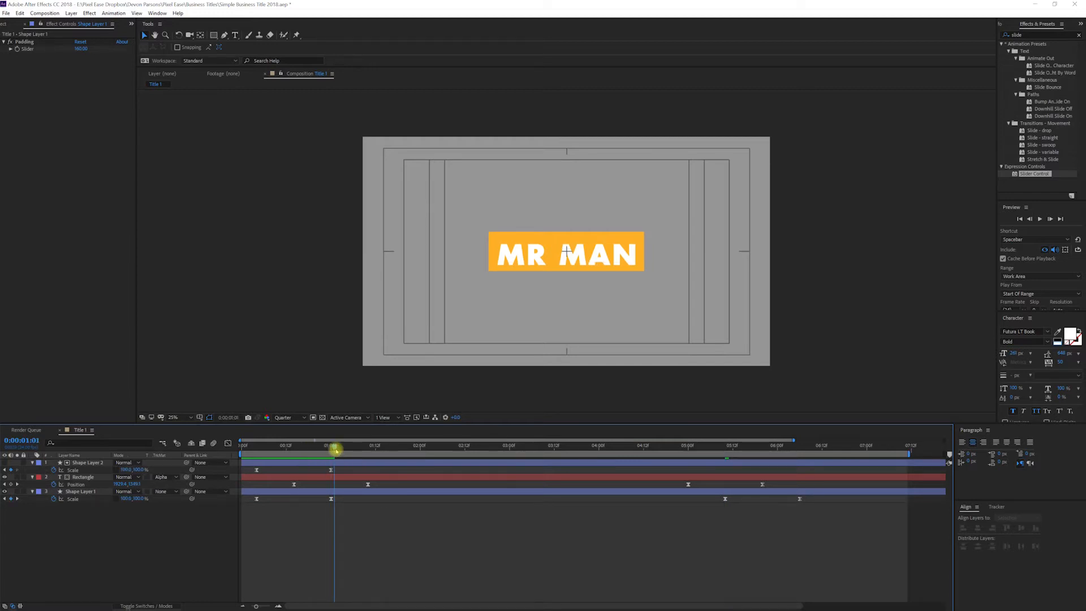
left_click_drag(335, 450, 245, 472)
key("Delete")
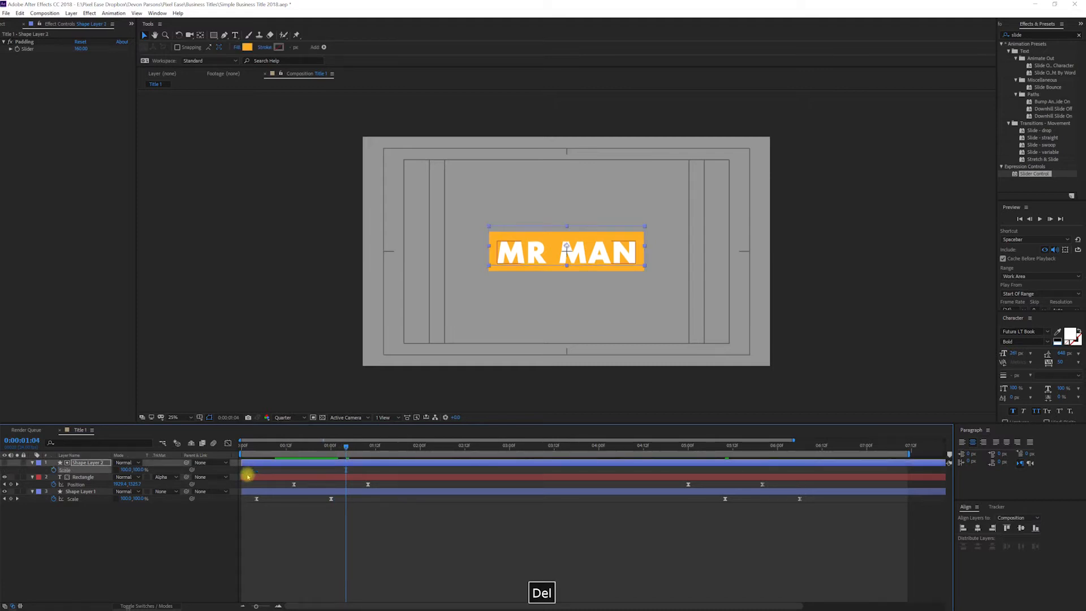
Step: Save the project and preview the full title animation
key("ctrl+s")
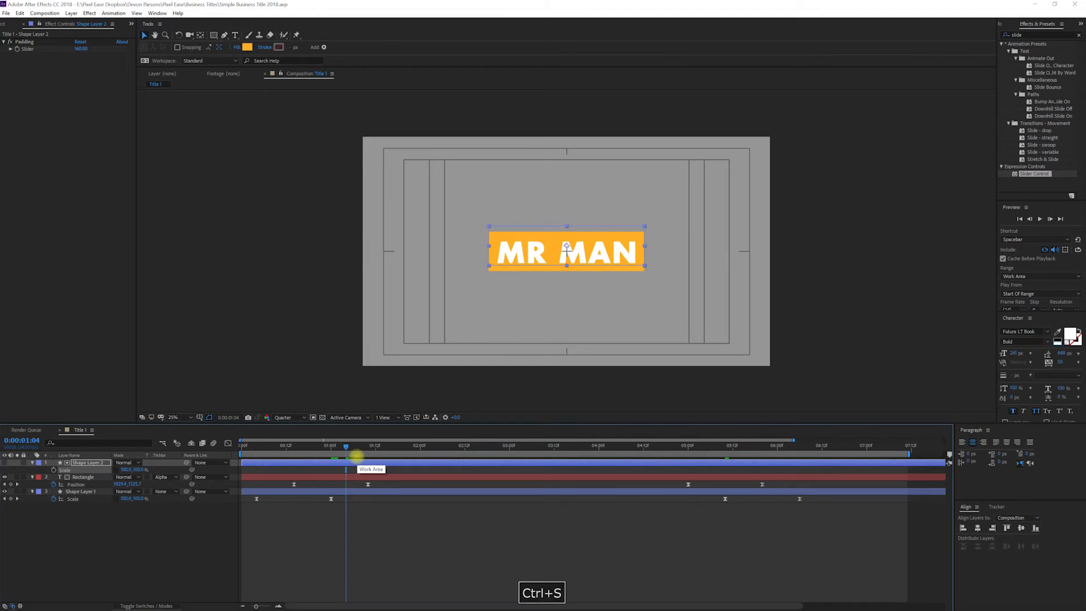
key("space")
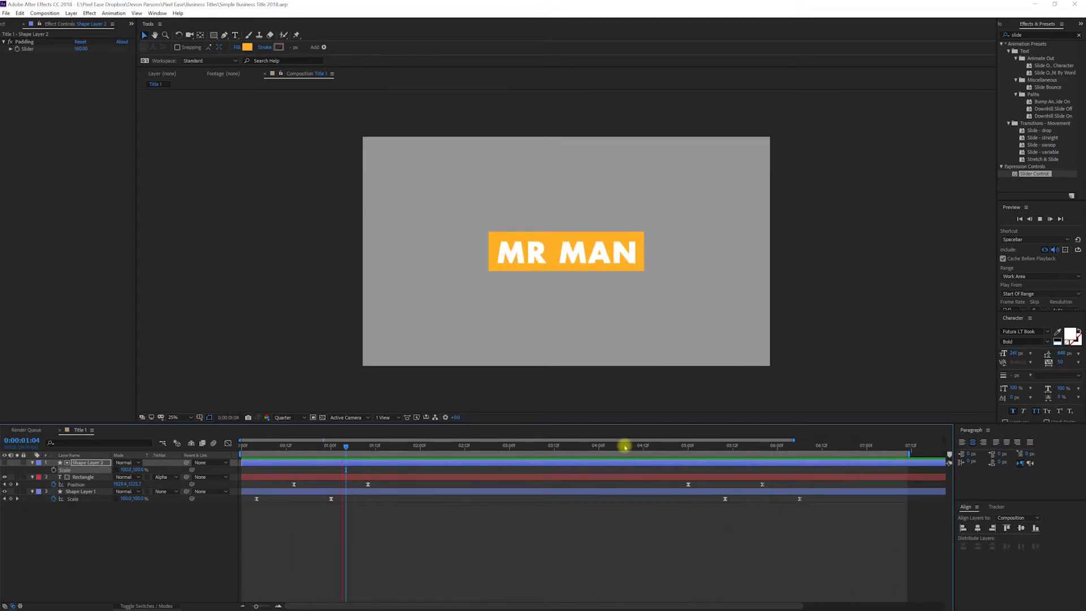
key("space")
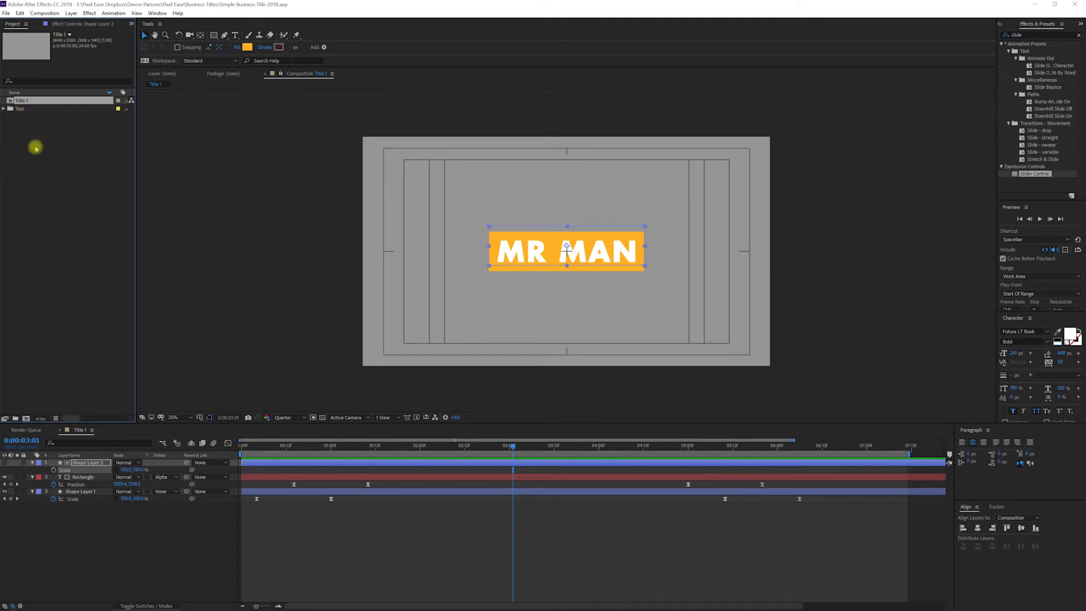
Step: Duplicate the Title 1 composition and rename the copy Title 2
key("ctrl+d")
key("Return")
type("0")
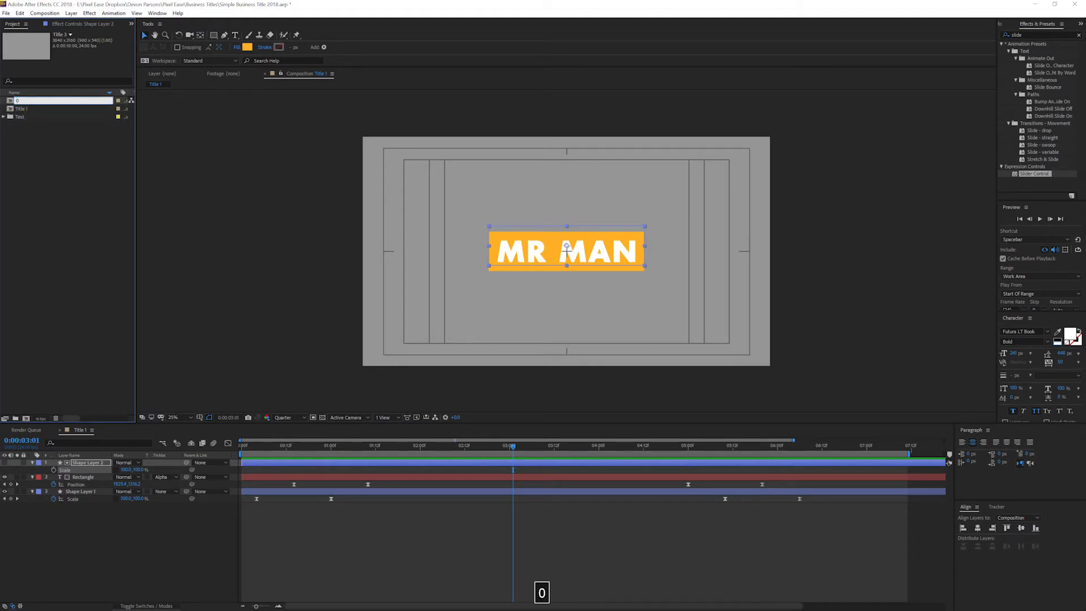
key("BackSpace")
type("Title")
key("Return")
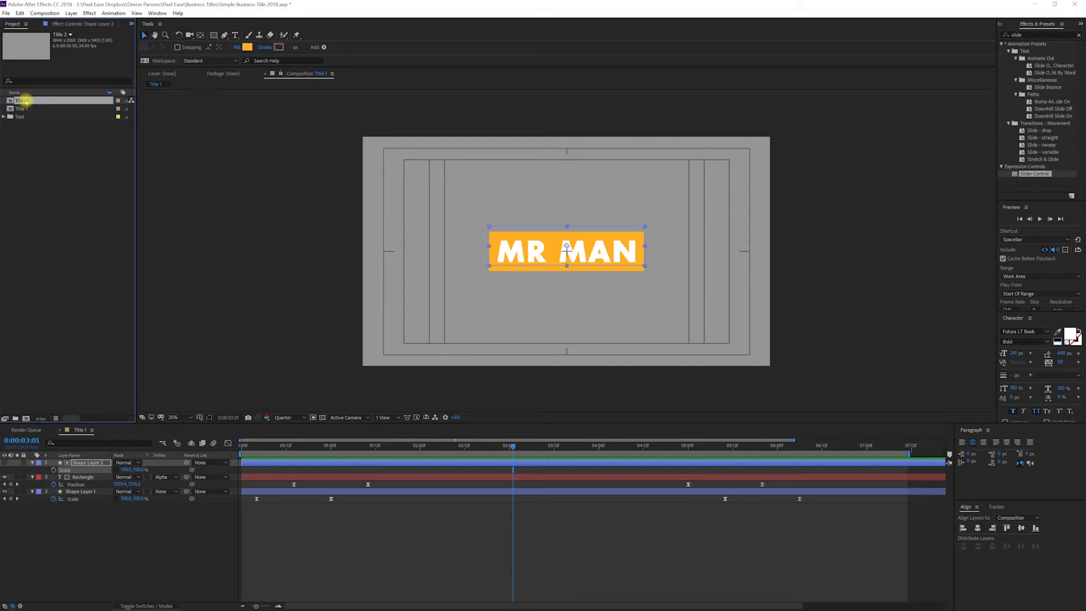
Step: Open Title 2, change its text to OWNER OF THINGS, widen the text box, and preview it
double_click(25, 101)
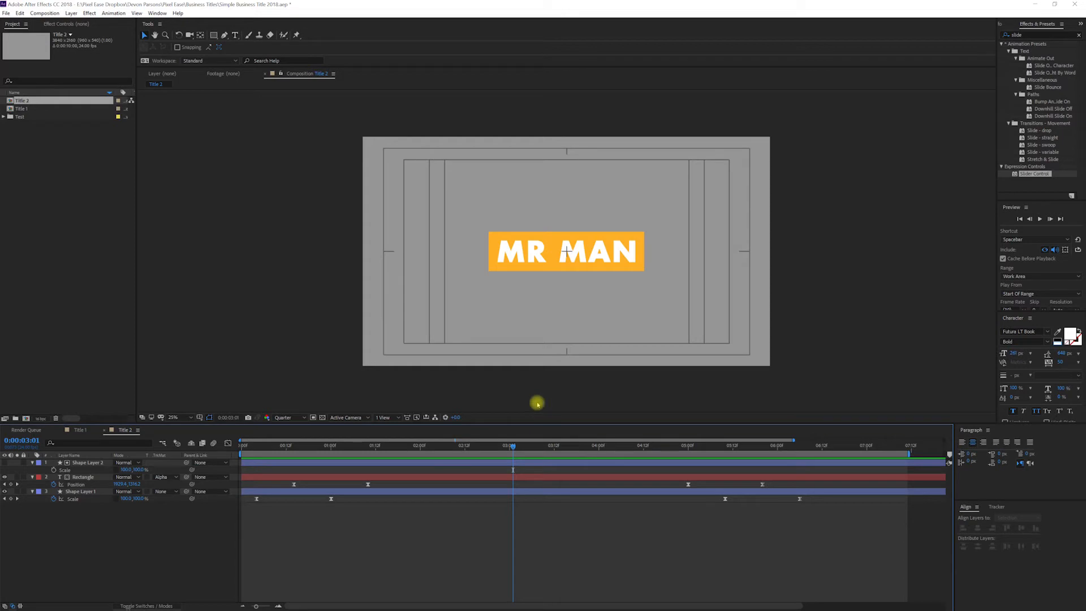
left_click(587, 249)
double_click(586, 248)
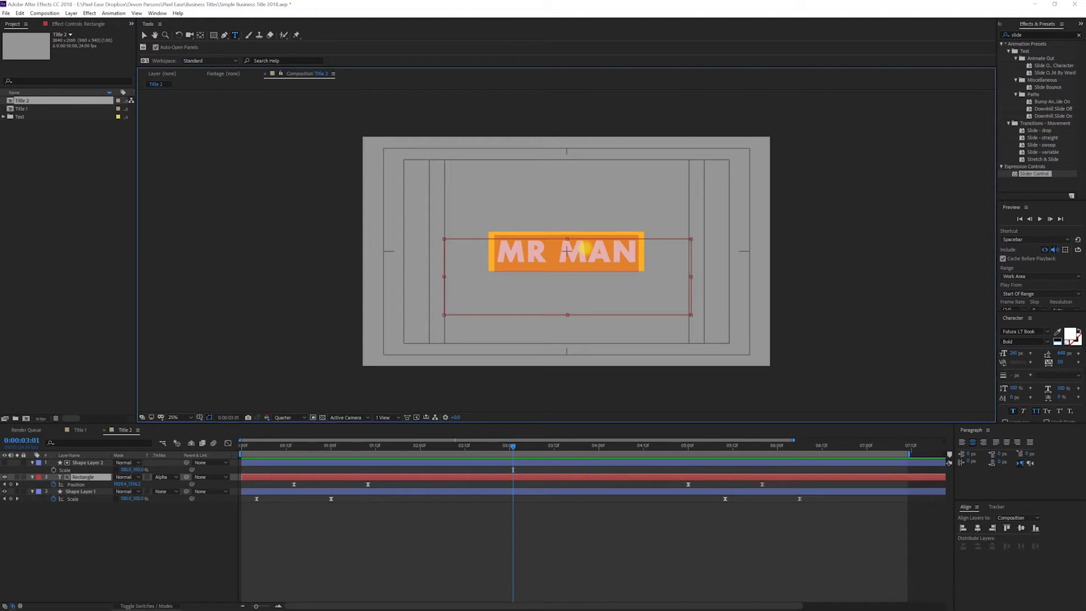
type("OWNER O")
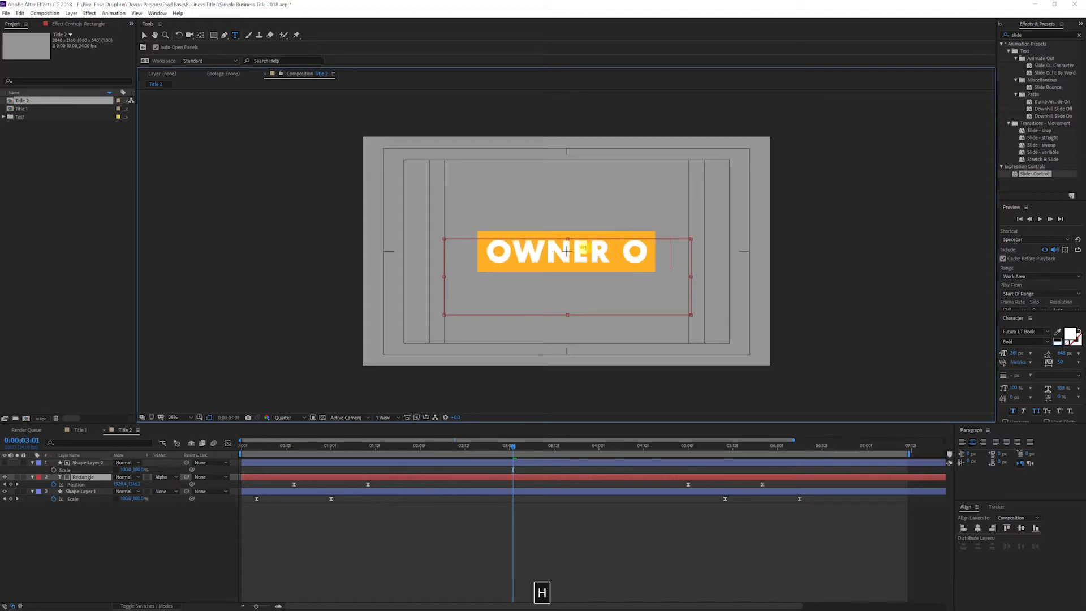
type("F")
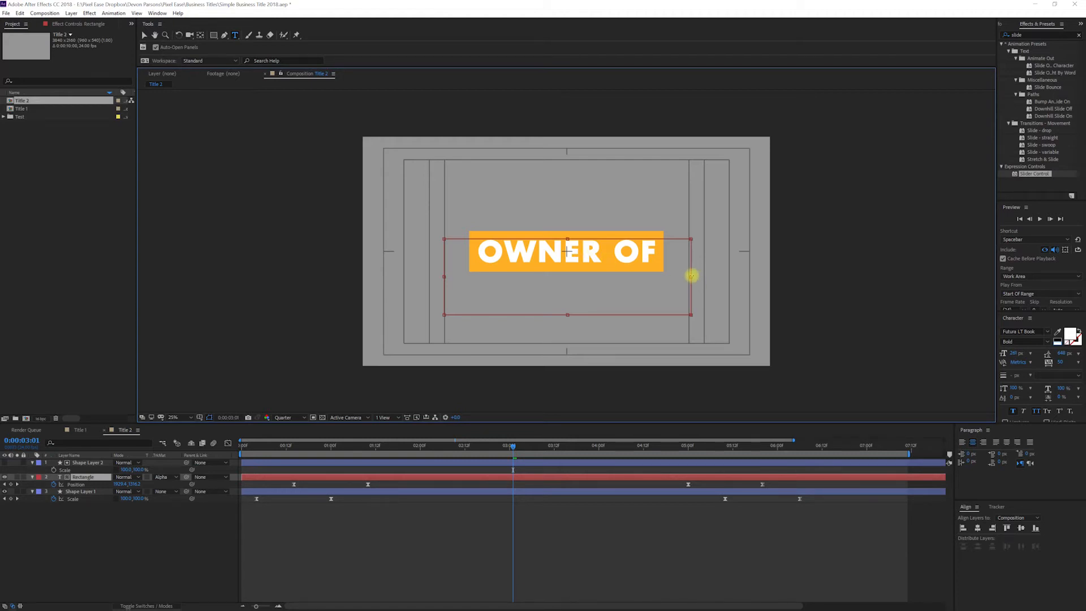
left_click_drag(696, 277, 768, 277)
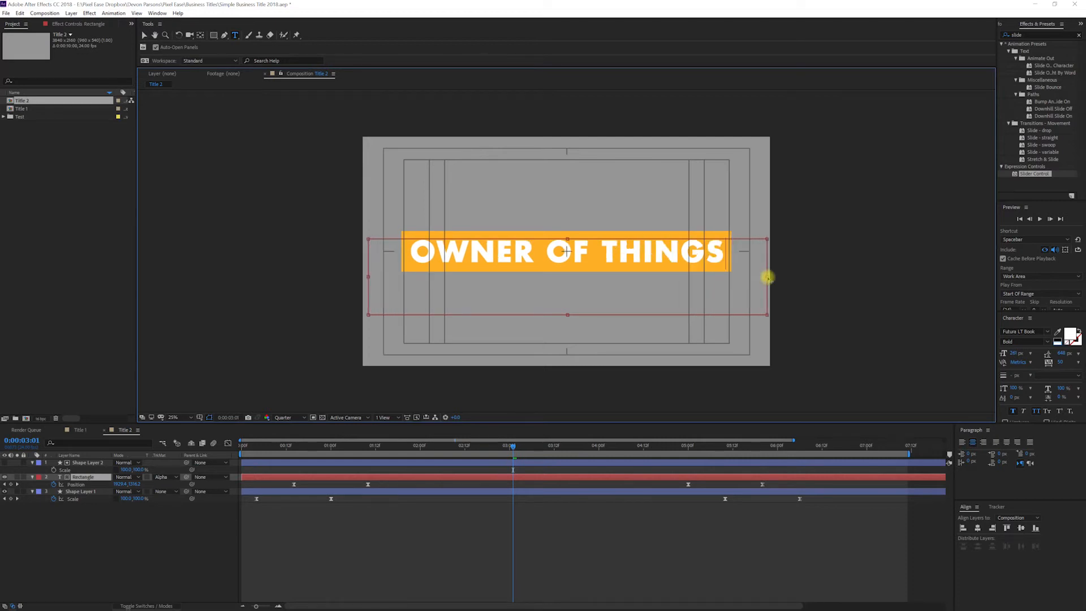
key("space")
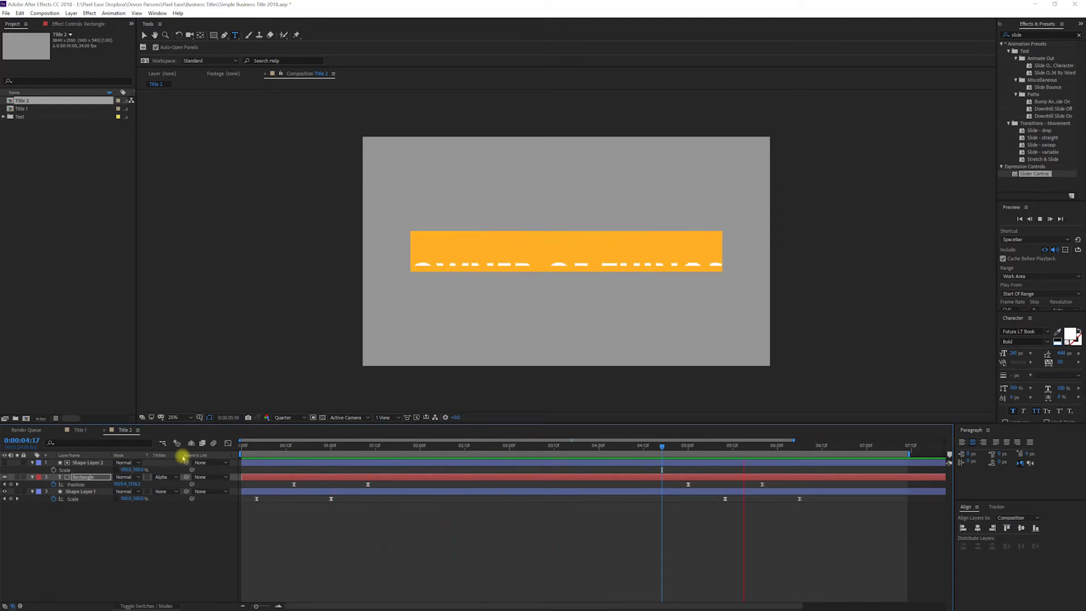
key("space")
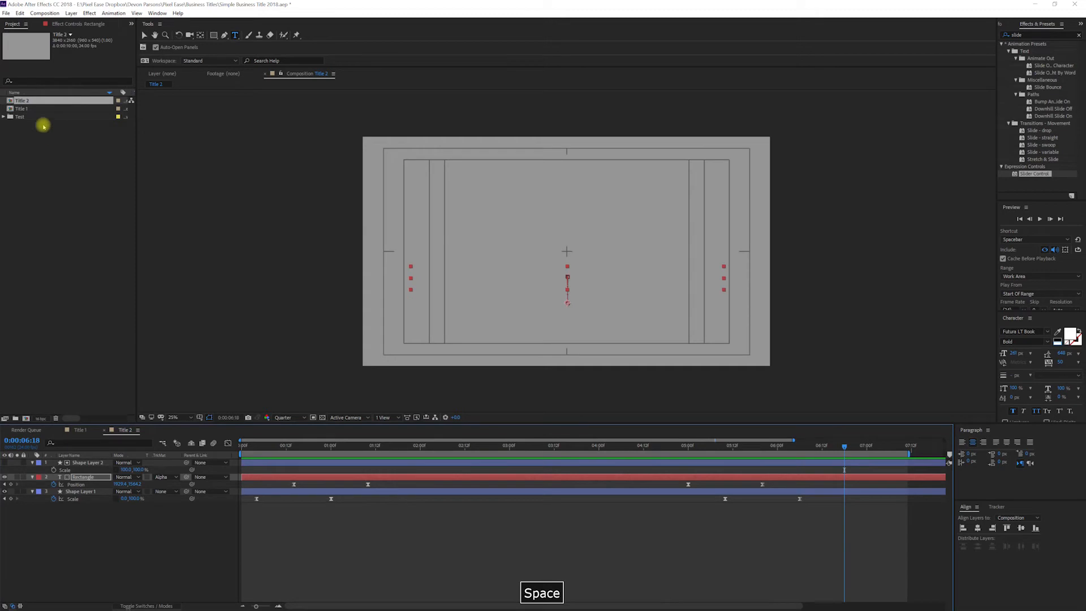
Step: Create a new composition Title 3 from the Title 1 composition
left_click(21, 109)
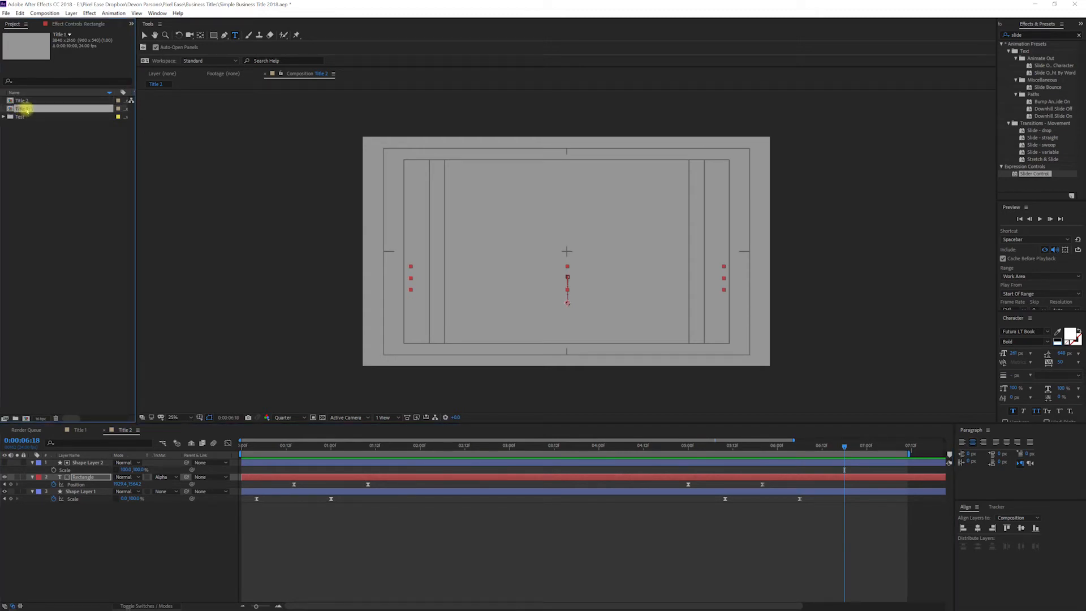
left_click_drag(27, 110, 27, 420)
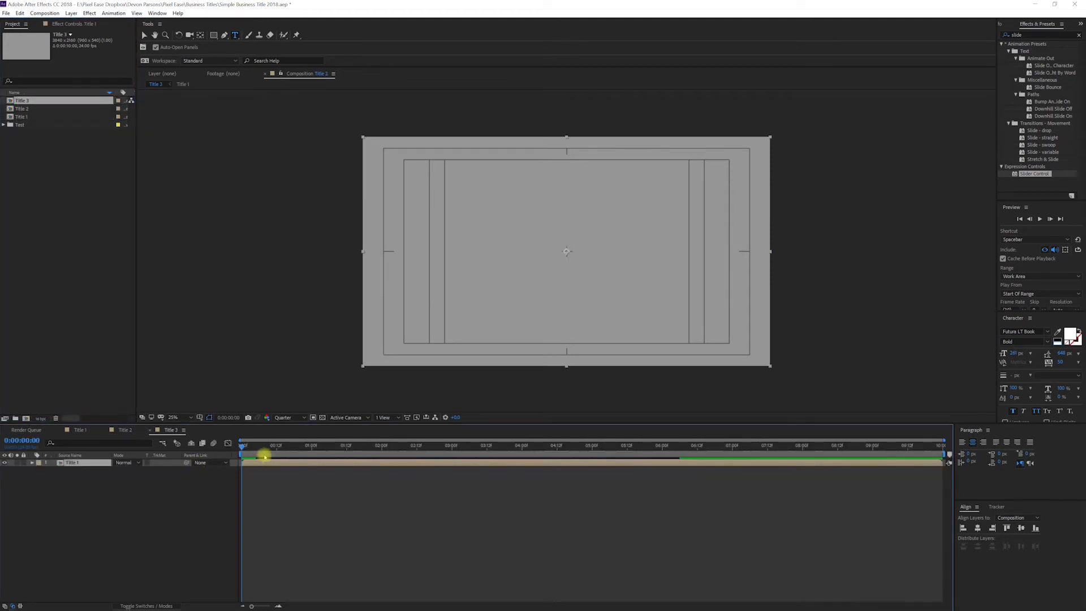
Step: At about 0:00:01:05, add the Title 2 composition as a layer above Title 1 in Title 3
left_click_drag(283, 447, 332, 450)
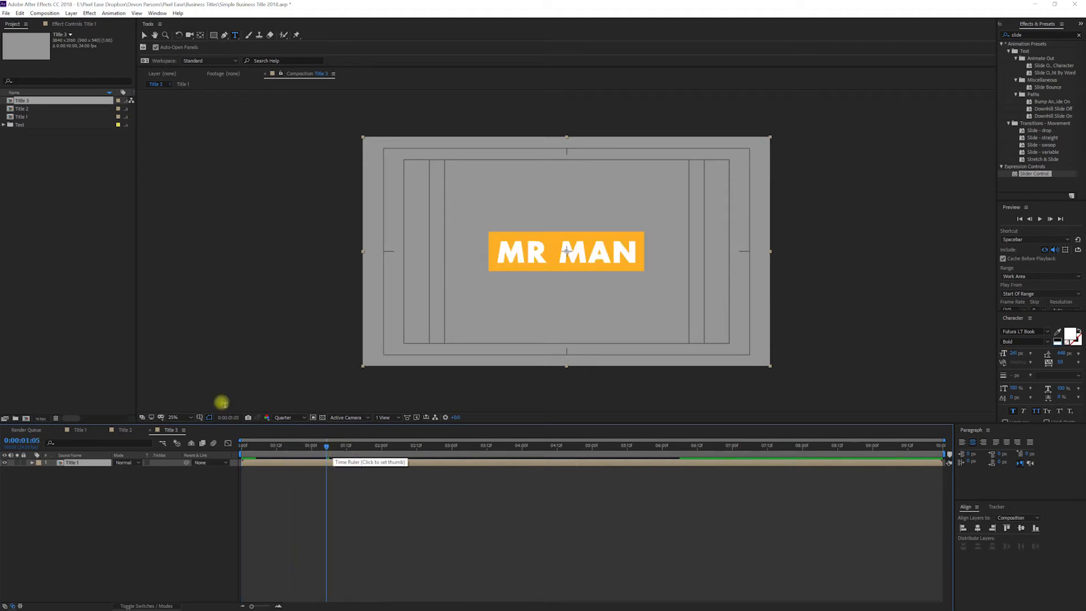
left_click(25, 109)
left_click_drag(26, 111, 80, 464)
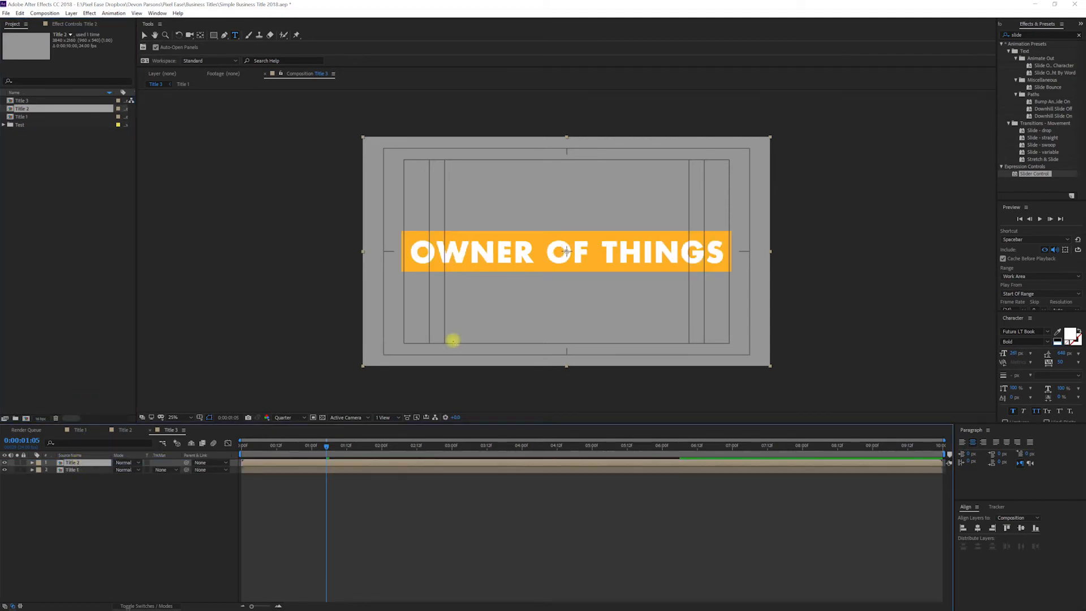
Step: Scale the Title 2 layer to 50% and position it below and to the right of the MR MAN title
key("v")
left_click_drag(540, 251, 539, 272)
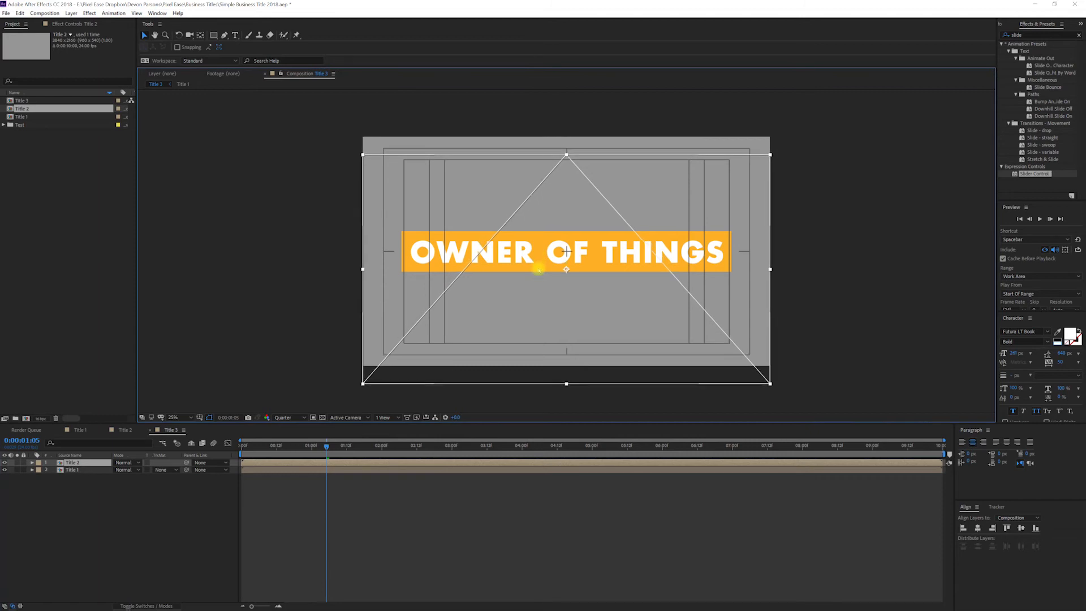
key("s")
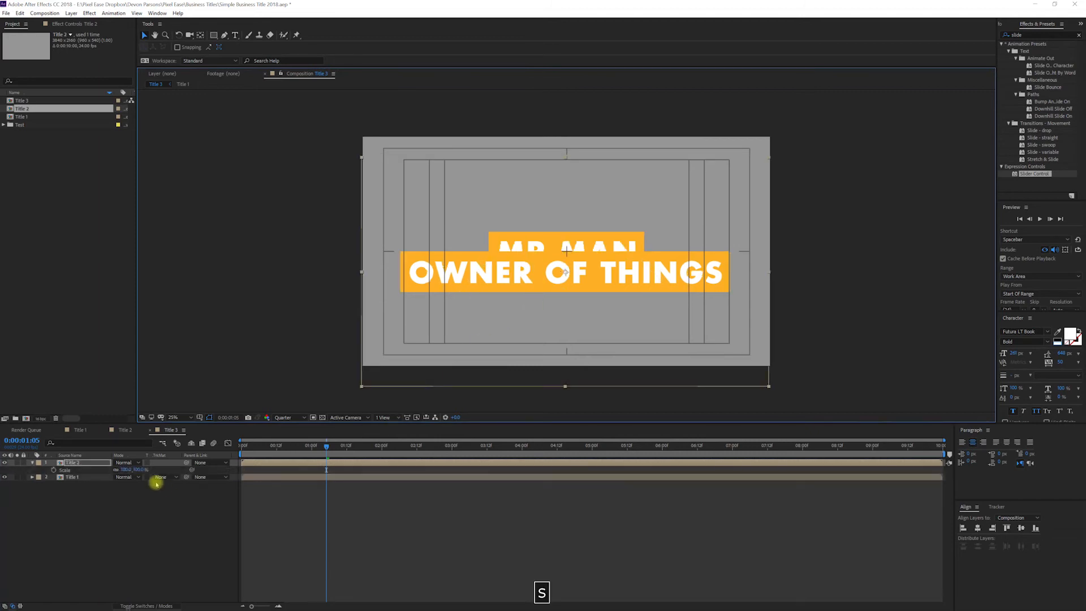
left_click(140, 469)
type("50")
key("Return")
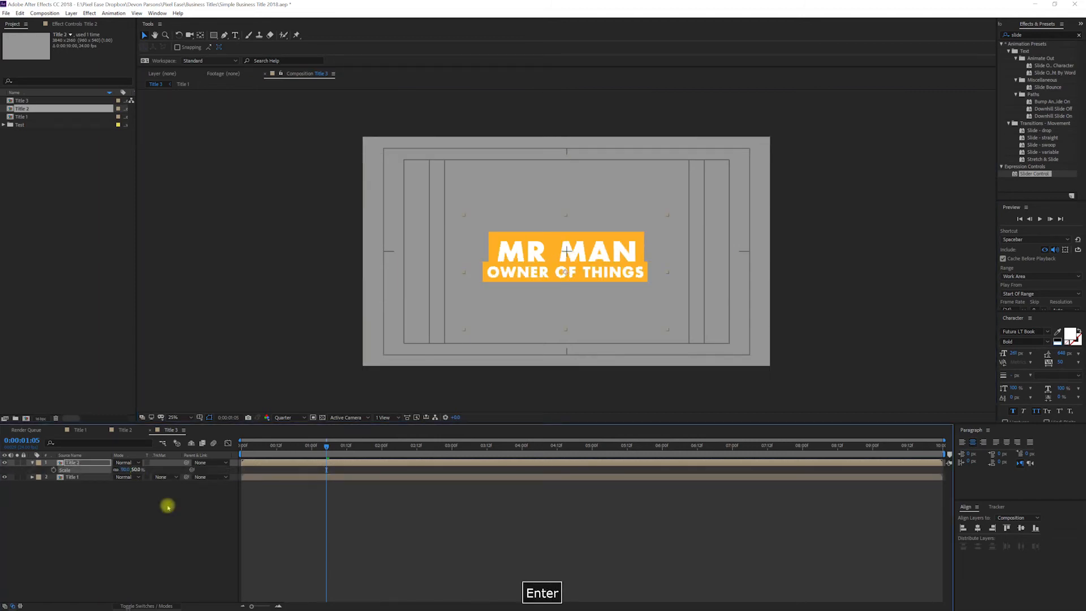
left_click(604, 269)
left_click_drag(605, 270, 676, 277)
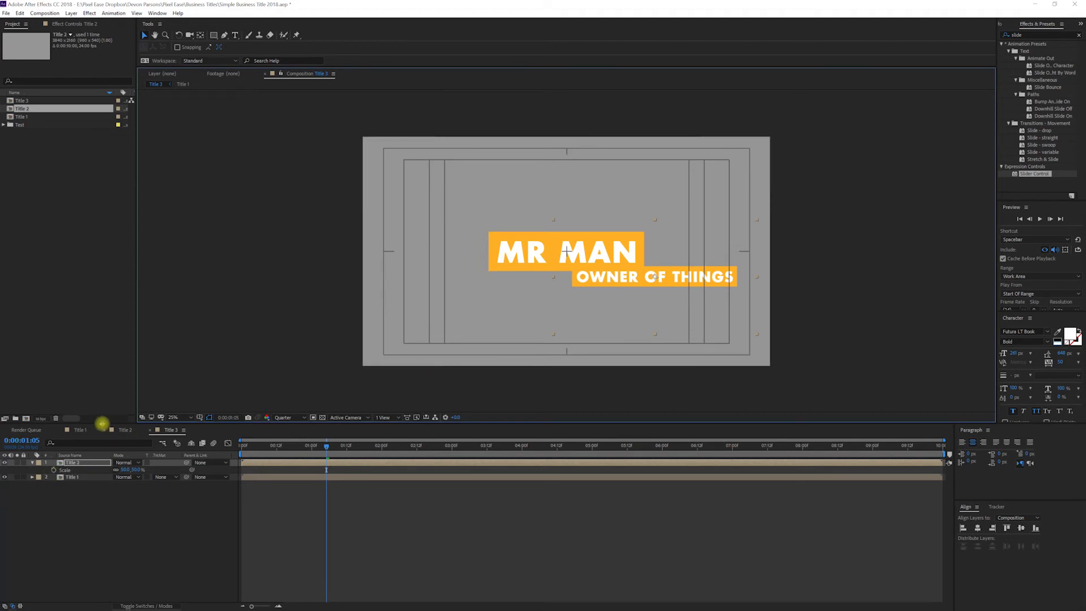
Step: In the Title 1 composition, change Shape Layer 1's fill colour from orange to purple
left_click(80, 430)
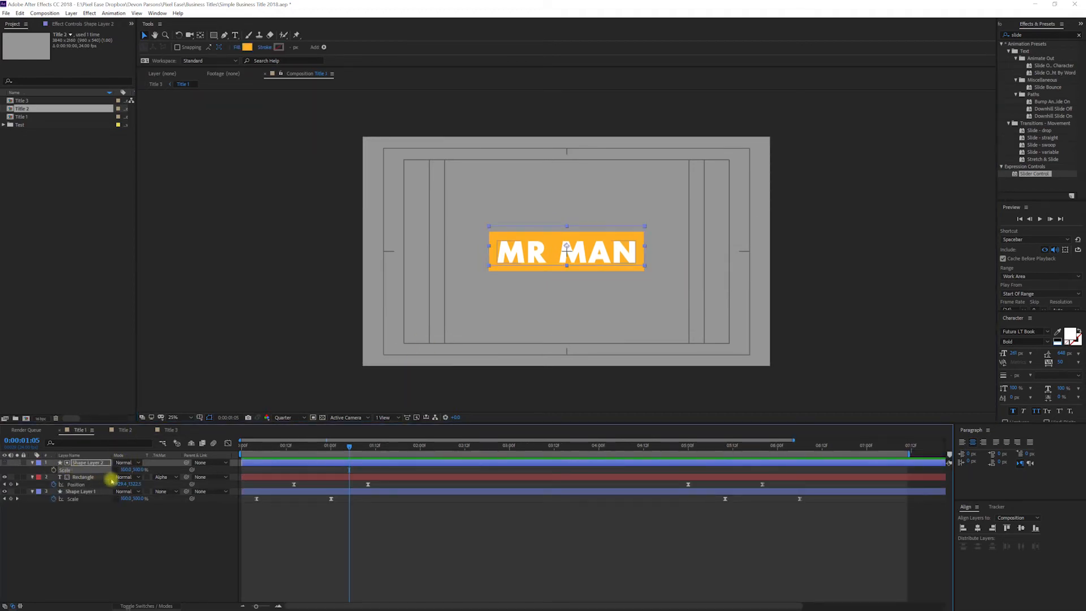
left_click(82, 491)
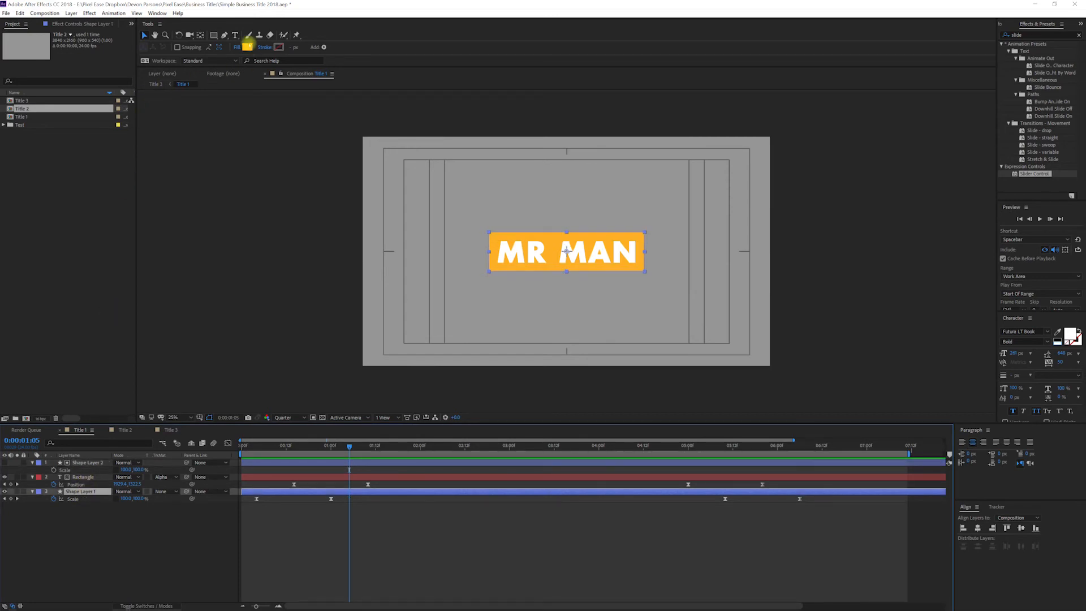
left_click(244, 48)
left_click(179, 117)
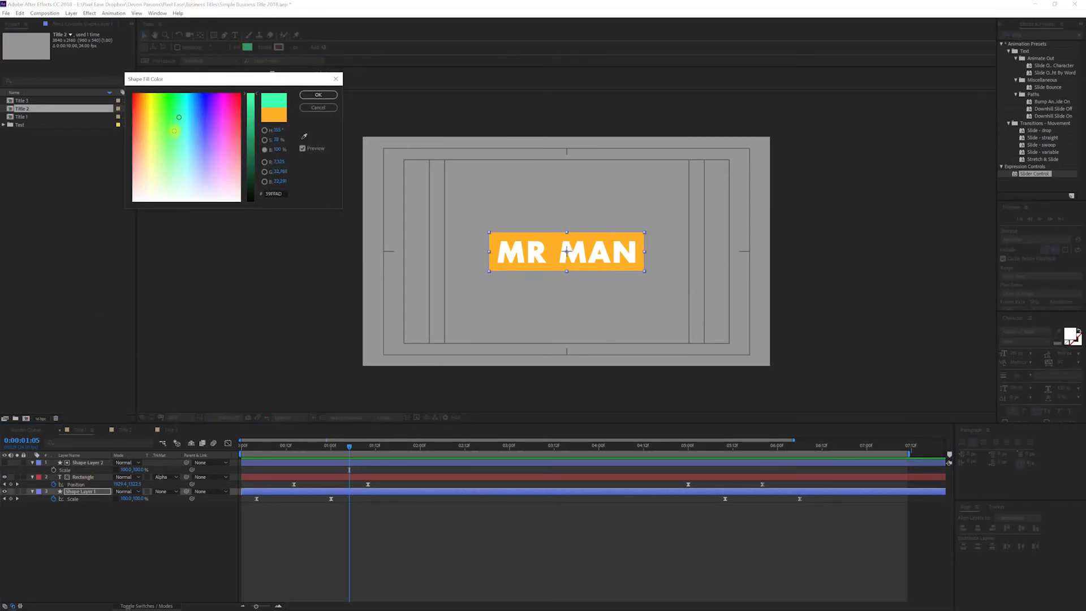
left_click(179, 161)
left_click(212, 158)
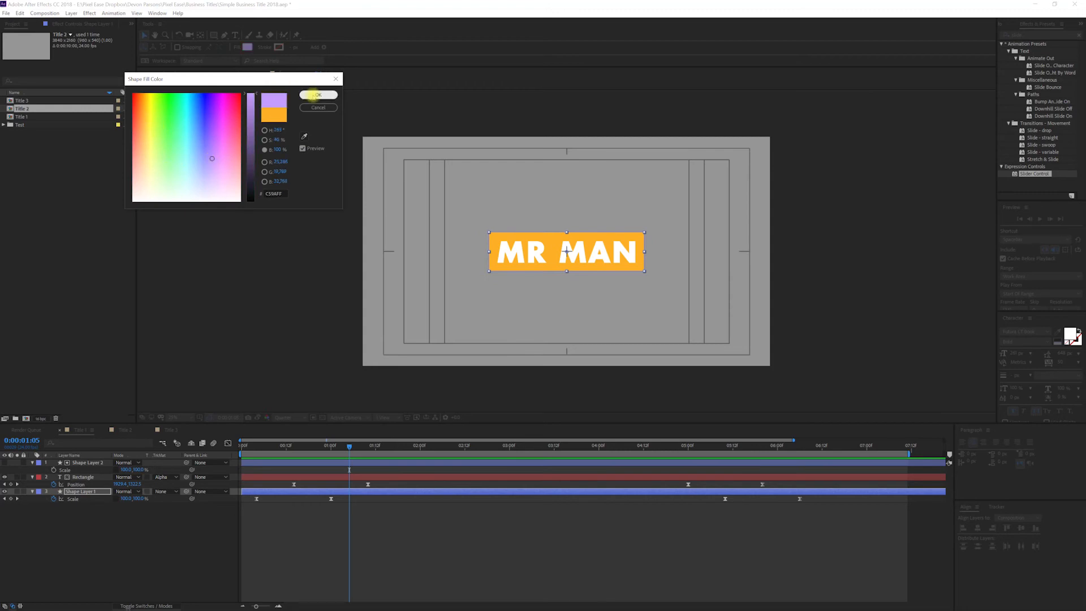
left_click(318, 94)
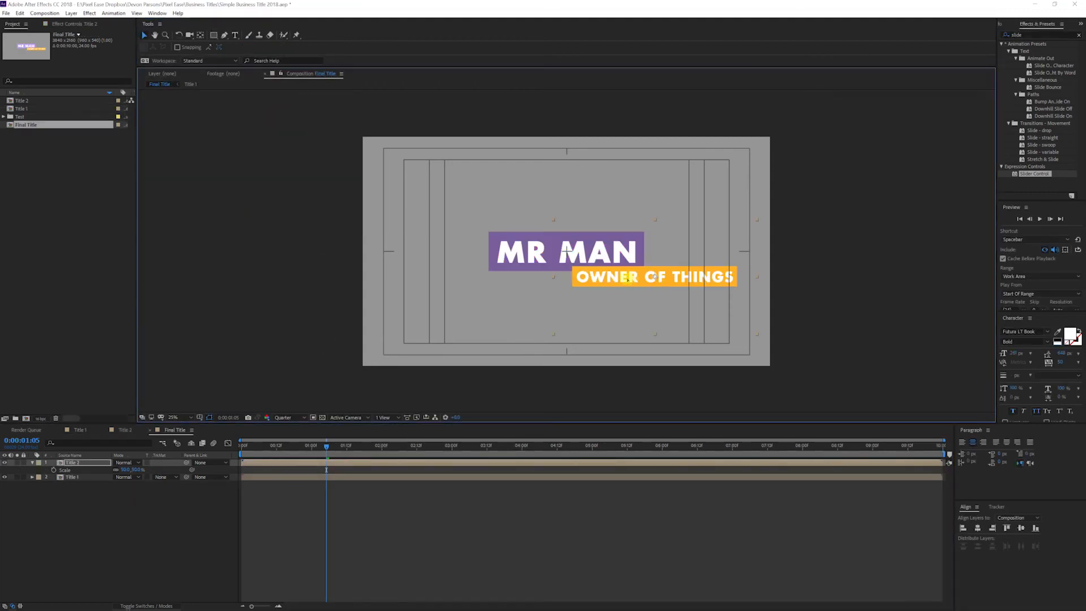
Step: In Final Title, nudge the OWNER OF THINGS subtitle slightly left, then scrub and preview the animation
left_click_drag(629, 280, 617, 278)
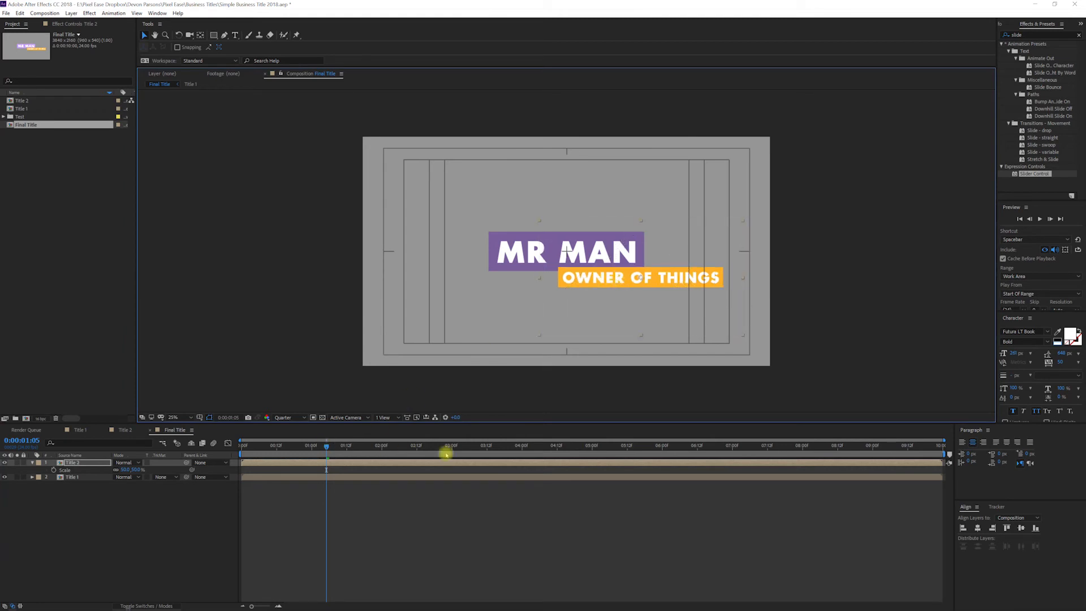
left_click(508, 448)
left_click_drag(508, 450, 485, 449)
key("space")
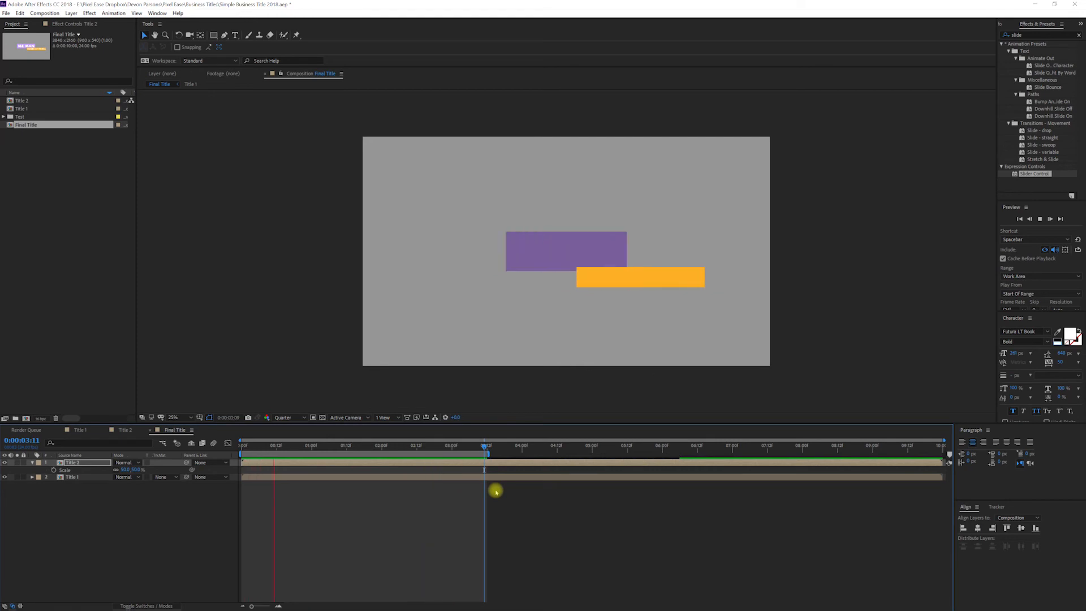
key("space")
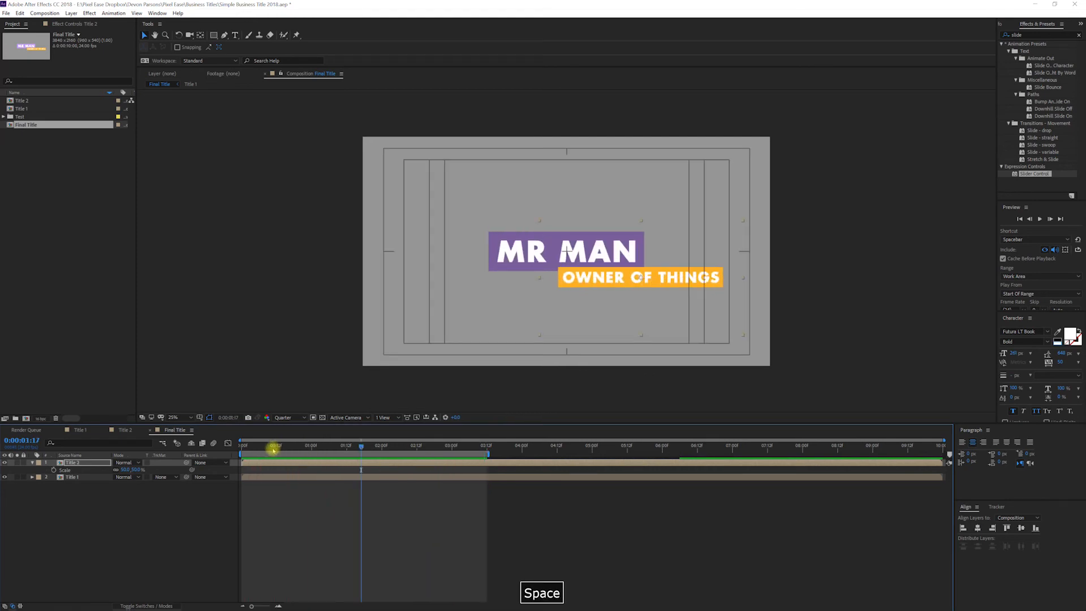
Step: Shift the Title 2 layer to start about half a second later and preview the result
left_click_drag(272, 462, 304, 463)
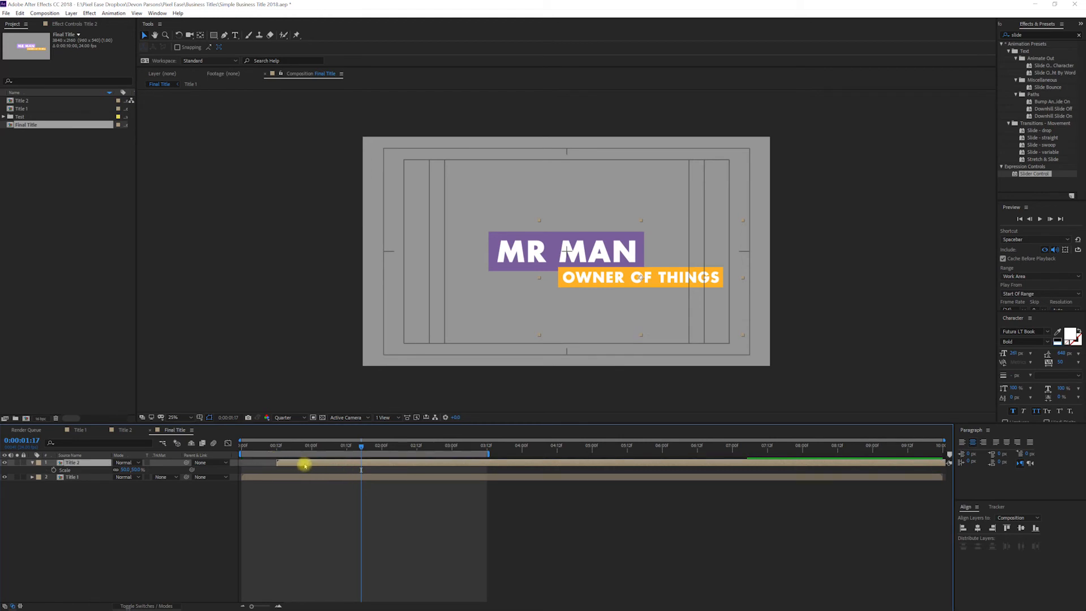
left_click(285, 446)
key("space")
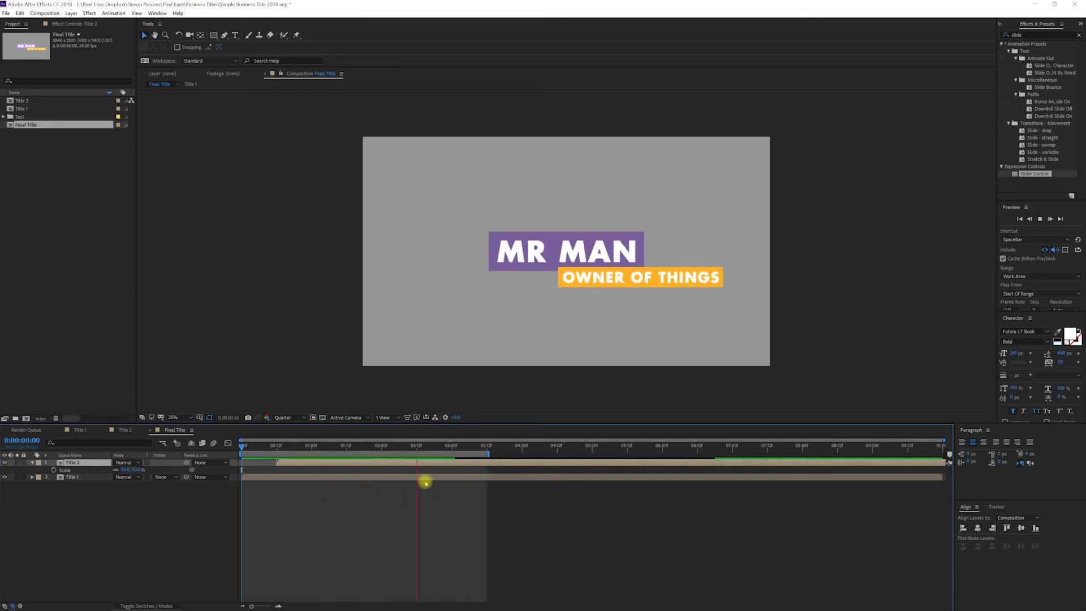
key("space")
Step: Extend the work area to the end of the composition and preview the full title animation
mouse_move(490, 453)
left_mouse_down()
mouse_move(941, 468)
mouse_move(868, 455)
mouse_move(984, 456)
left_mouse_up()
key("space")
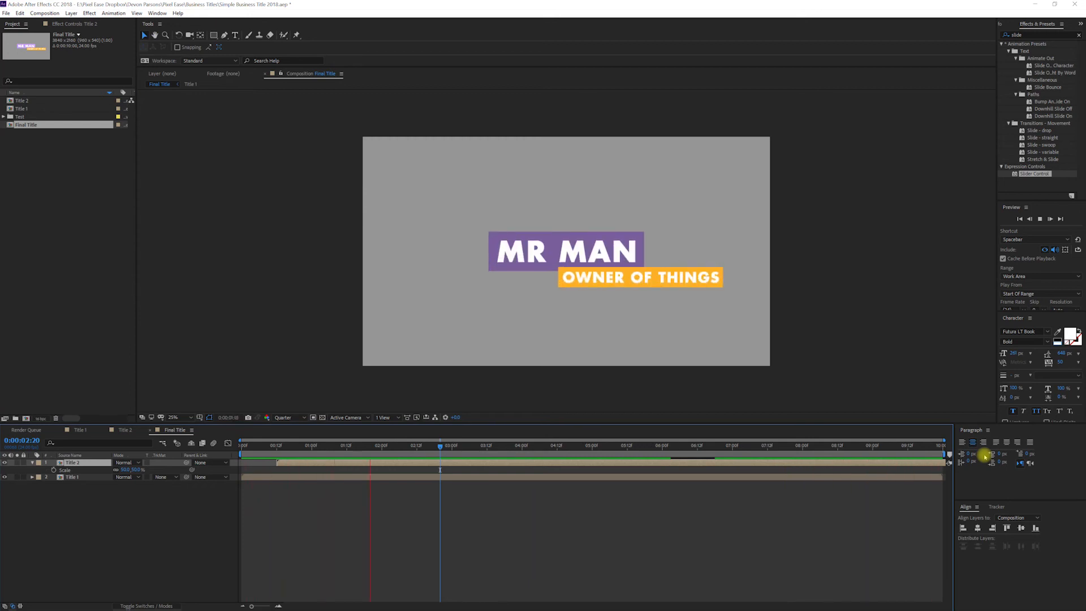
key("space")
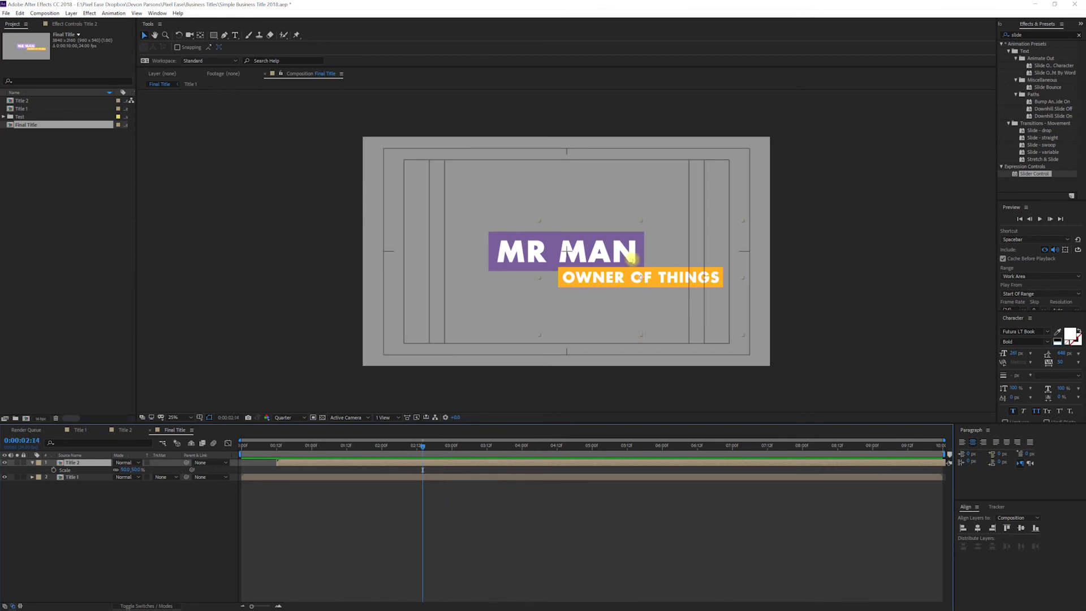